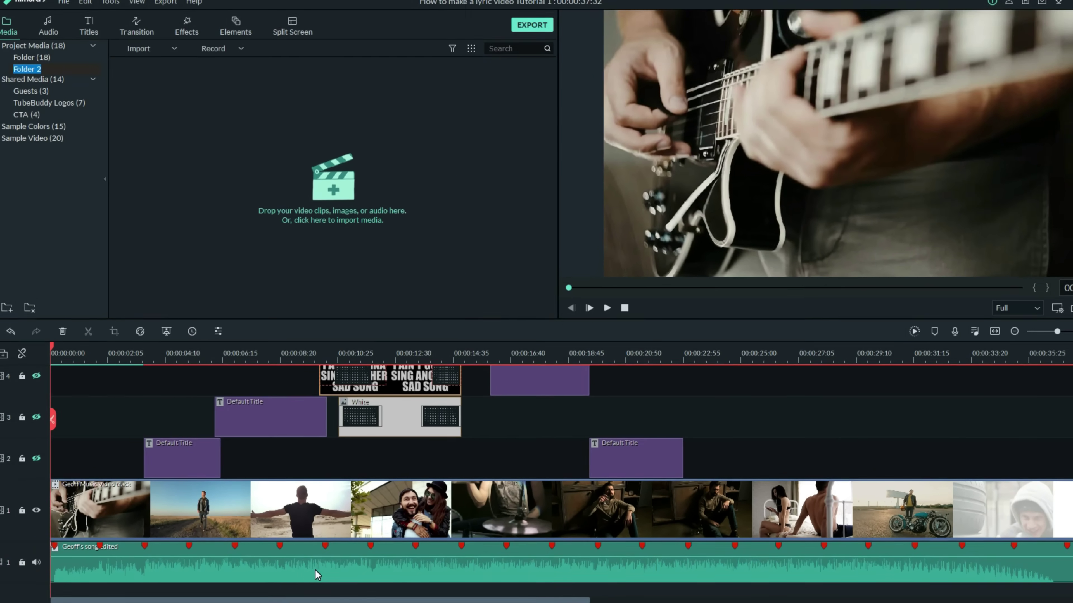
Confirm the new media folder name Folder 2 and play the lyric project from the start
{"action": "left_click", "coordinate": [315, 570]}
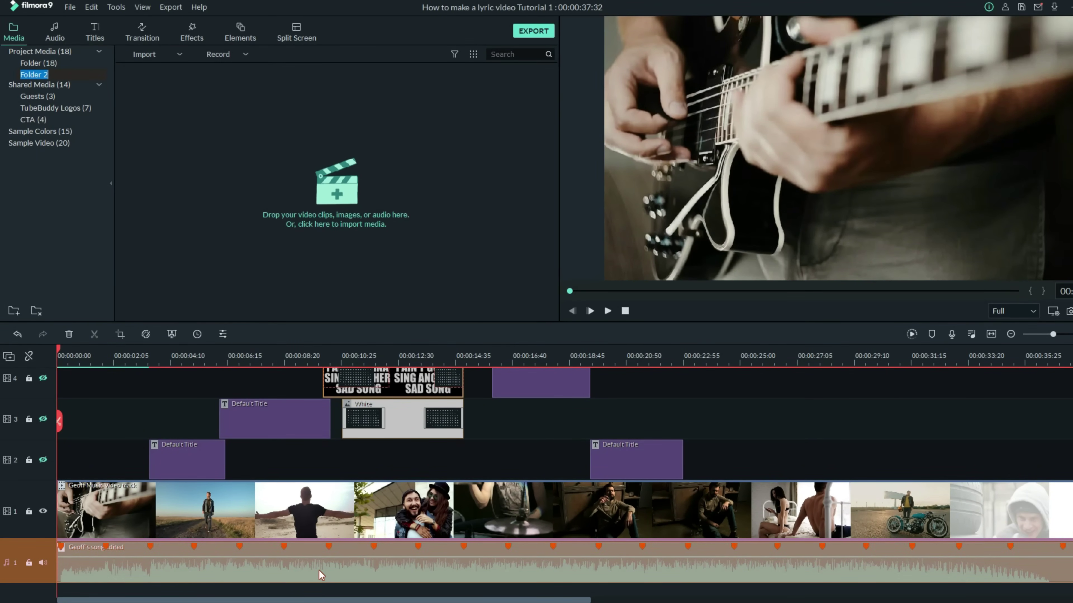
{"action": "key", "text": "Return"}
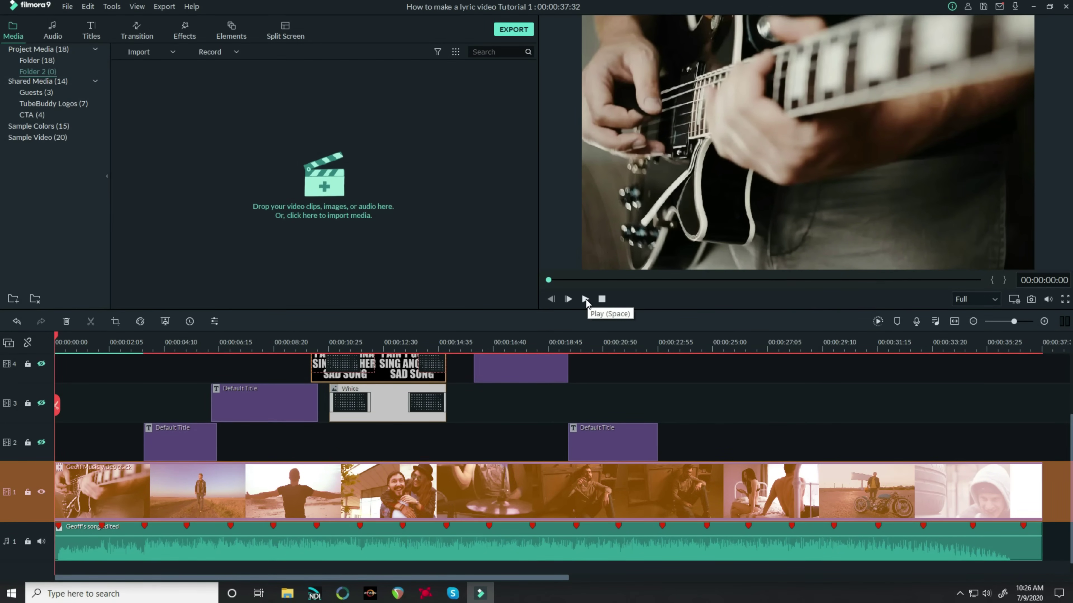
{"action": "left_click", "coordinate": [585, 299]}
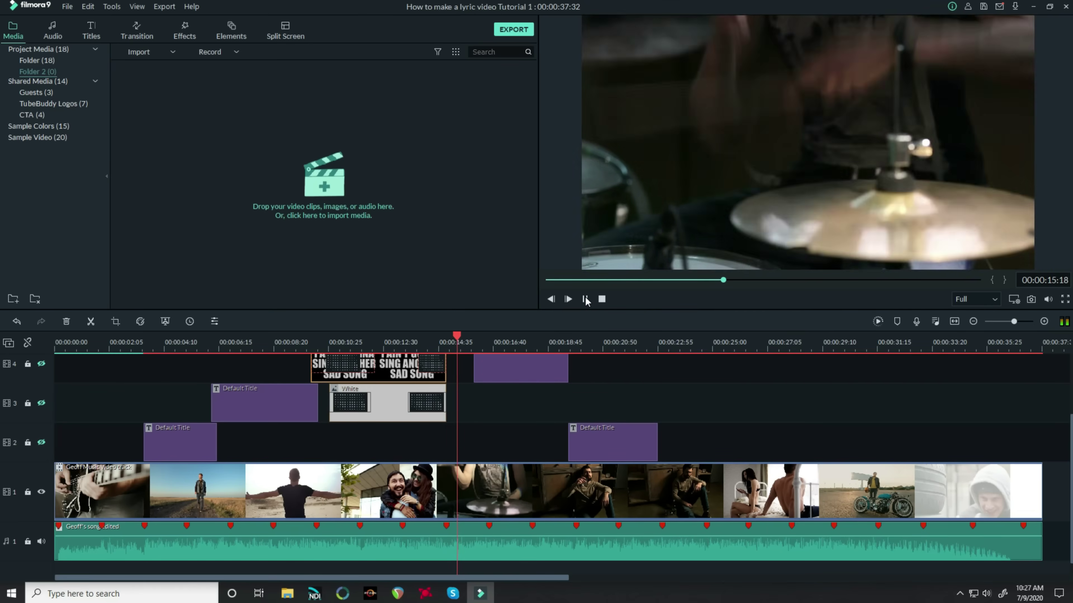
{"action": "scroll", "coordinate": [687, 420], "scroll_direction": "up", "scroll_amount": 2}
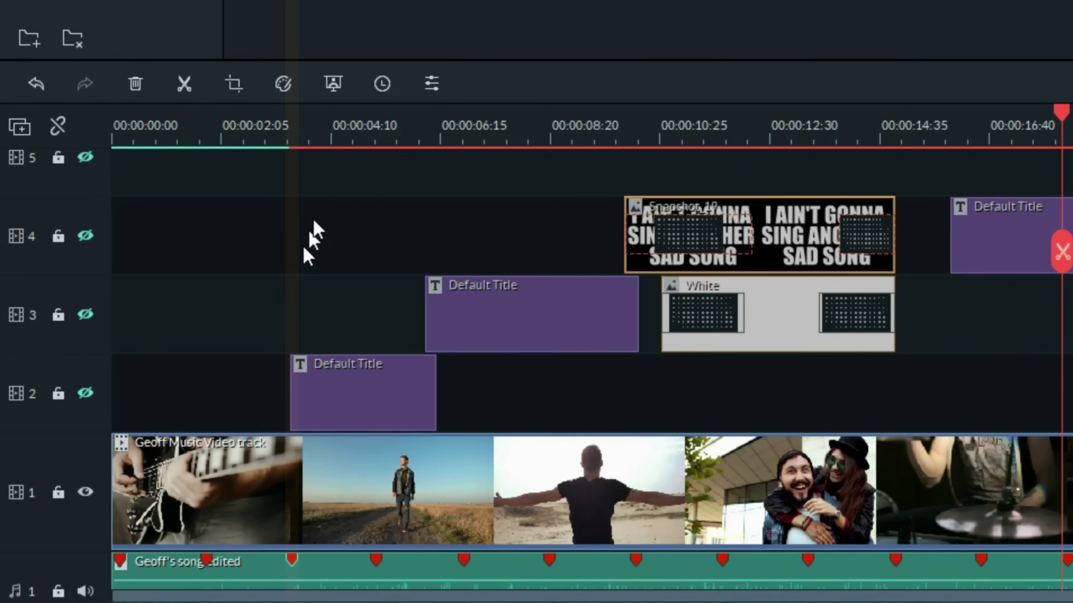
{"action": "scroll", "coordinate": [309, 253], "scroll_direction": "down", "scroll_amount": 2}
{"action": "mouse_move", "coordinate": [294, 498]}
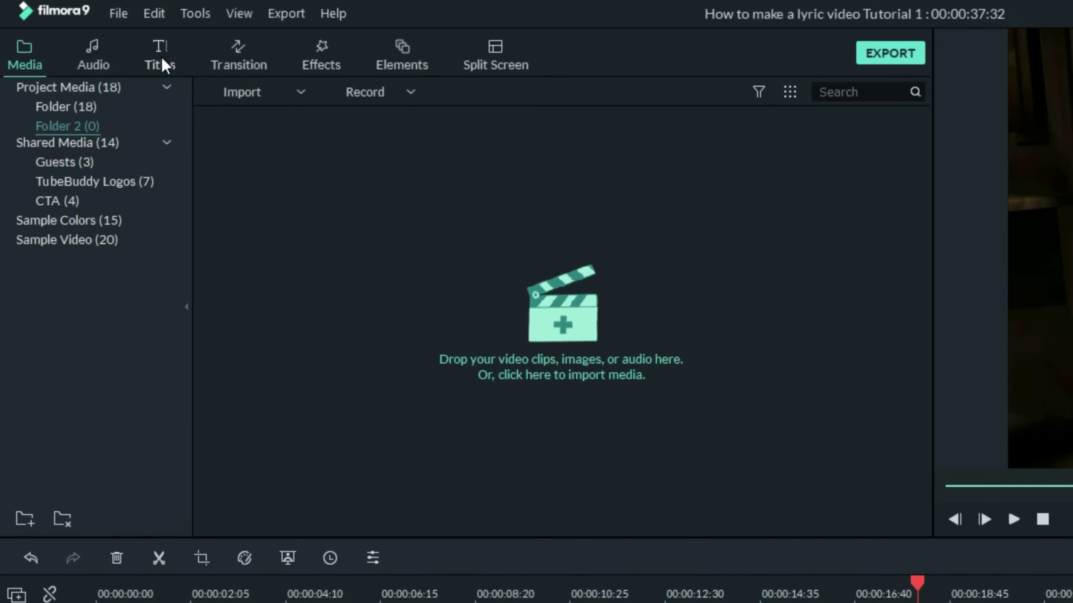
Add a Default Title at the lyric start and clear its text to enter I GOT UP AND I MOVED ON
{"action": "left_click", "coordinate": [164, 64]}
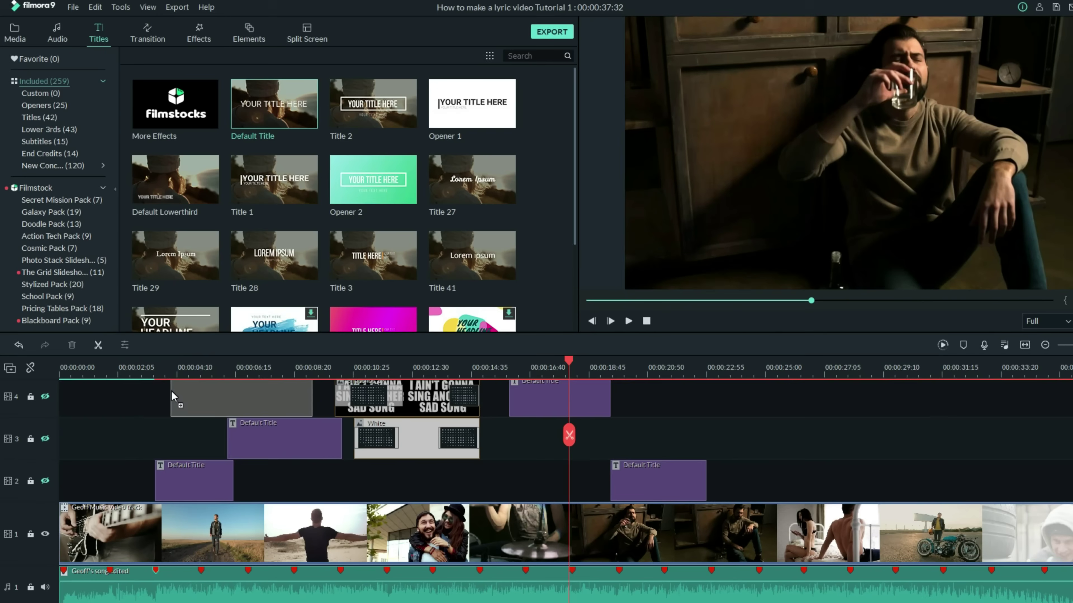
{"action": "scroll", "coordinate": [243, 376], "scroll_direction": "up", "scroll_amount": 2}
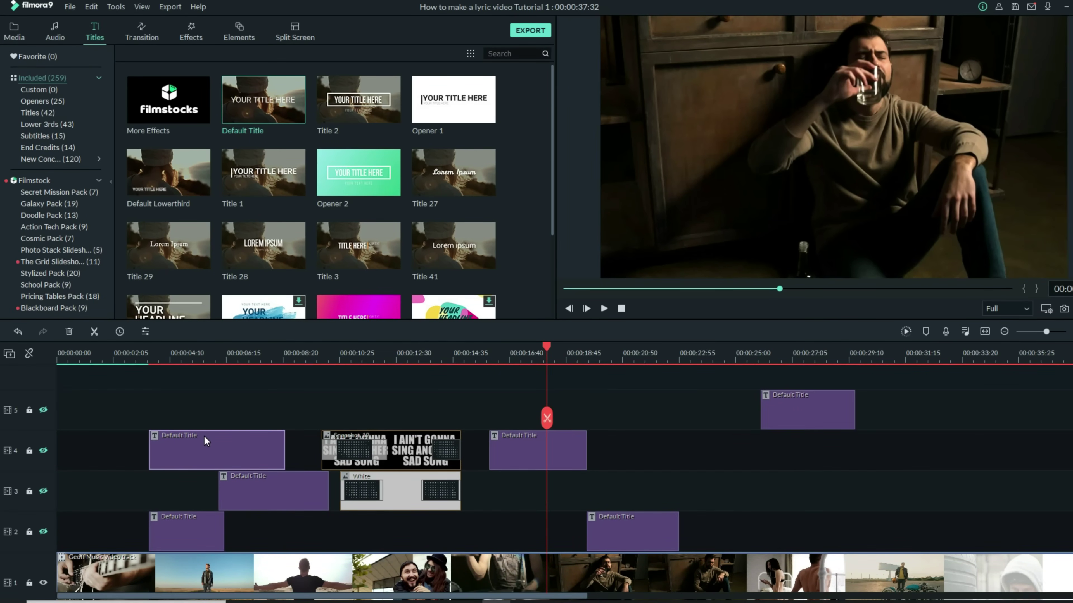
{"action": "double_click", "coordinate": [204, 436]}
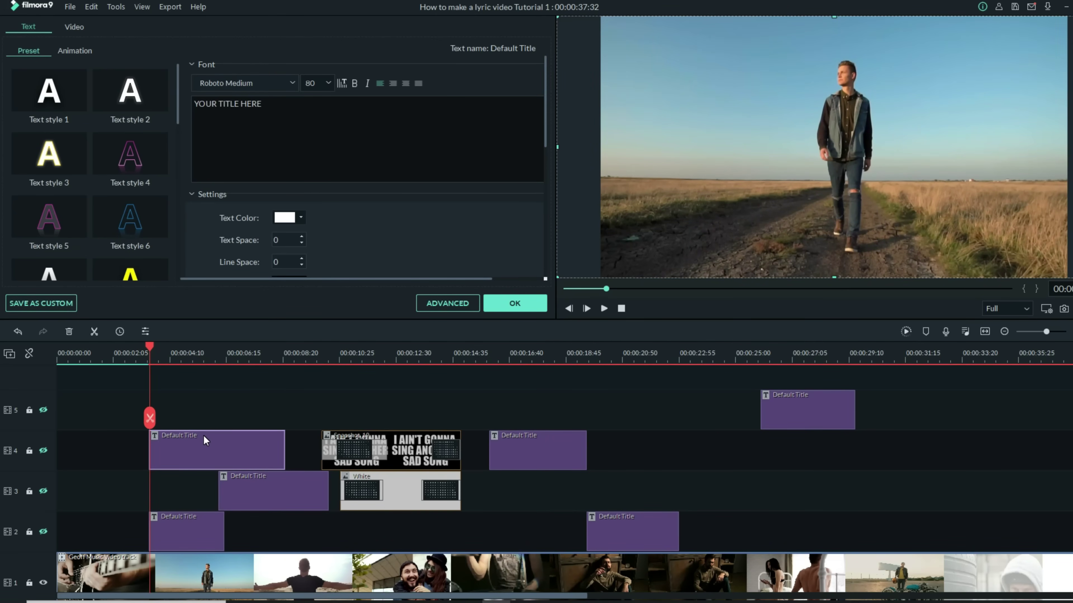
{"action": "left_click", "coordinate": [43, 532]}
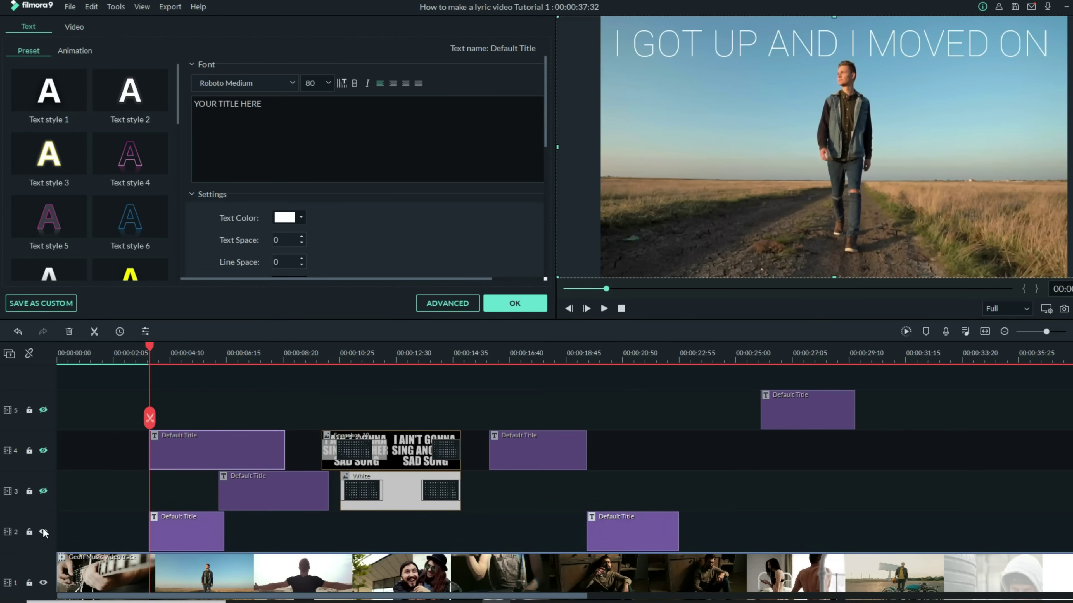
{"action": "left_click", "coordinate": [253, 127]}
{"action": "key", "text": "ctrl+a"}
{"action": "key", "text": "BackSpace"}
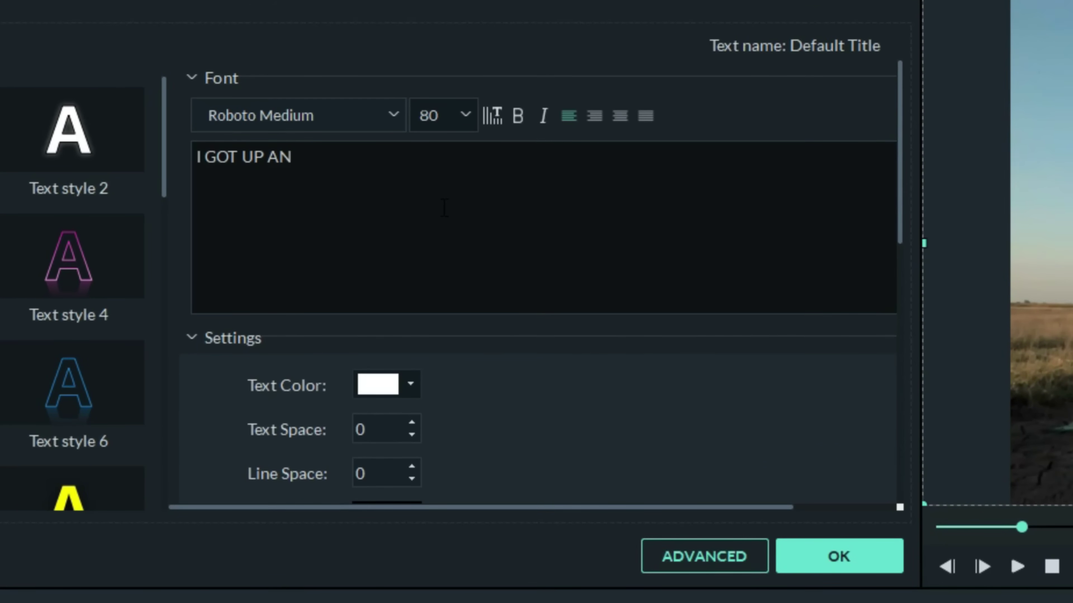
Set the lyric title to Roboto Thin size 72, move it to the top, and preview it
{"action": "left_click", "coordinate": [389, 120]}
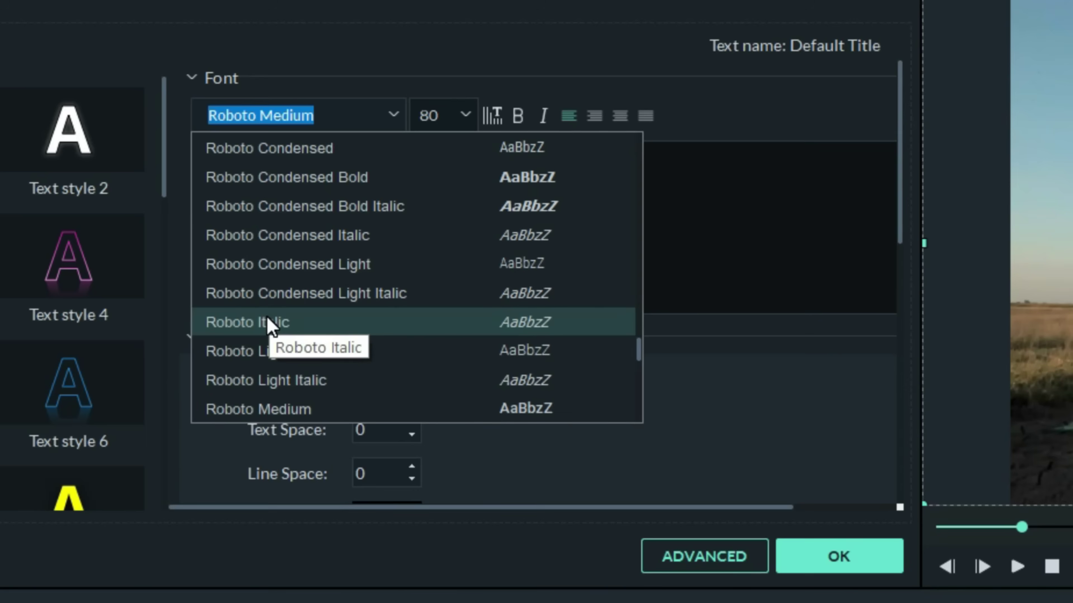
{"action": "key", "text": "Escape"}
{"action": "left_click", "coordinate": [465, 127]}
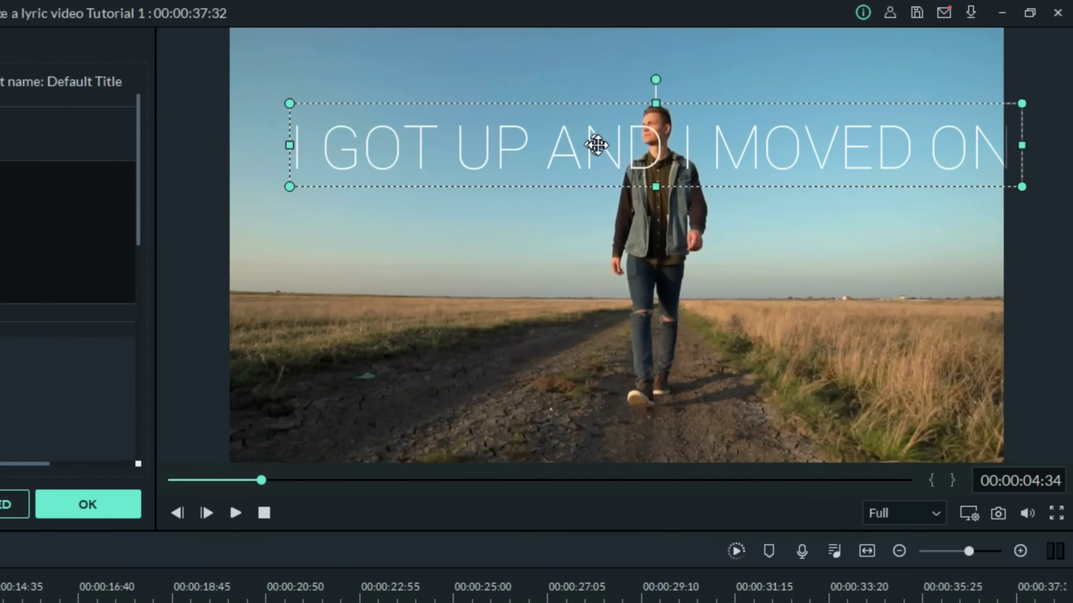
{"action": "left_click_drag", "start_coordinate": [593, 144], "coordinate": [561, 76]}
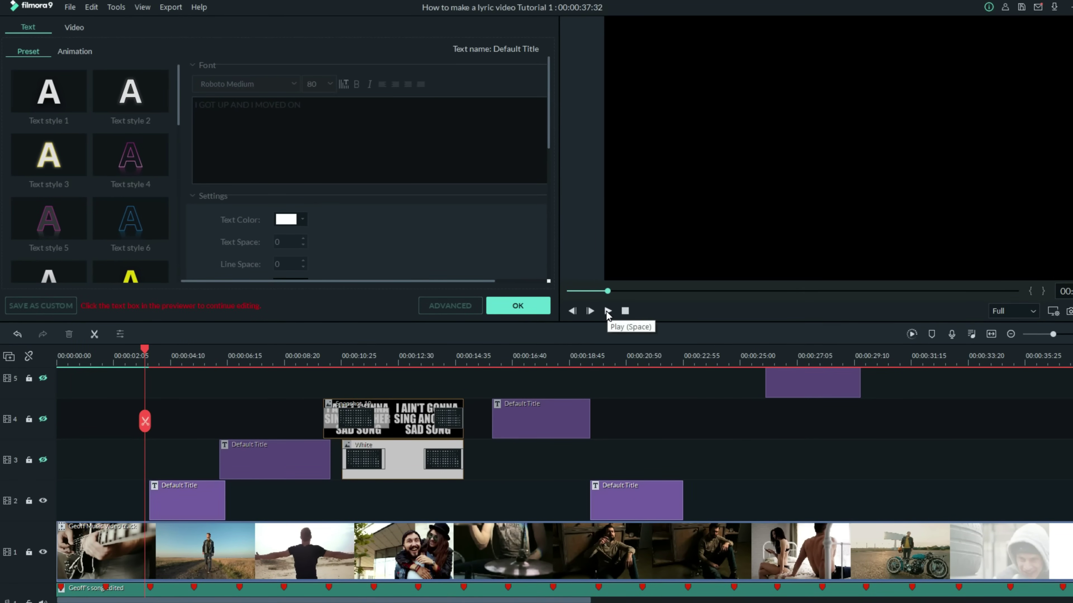
{"action": "left_click", "coordinate": [608, 311]}
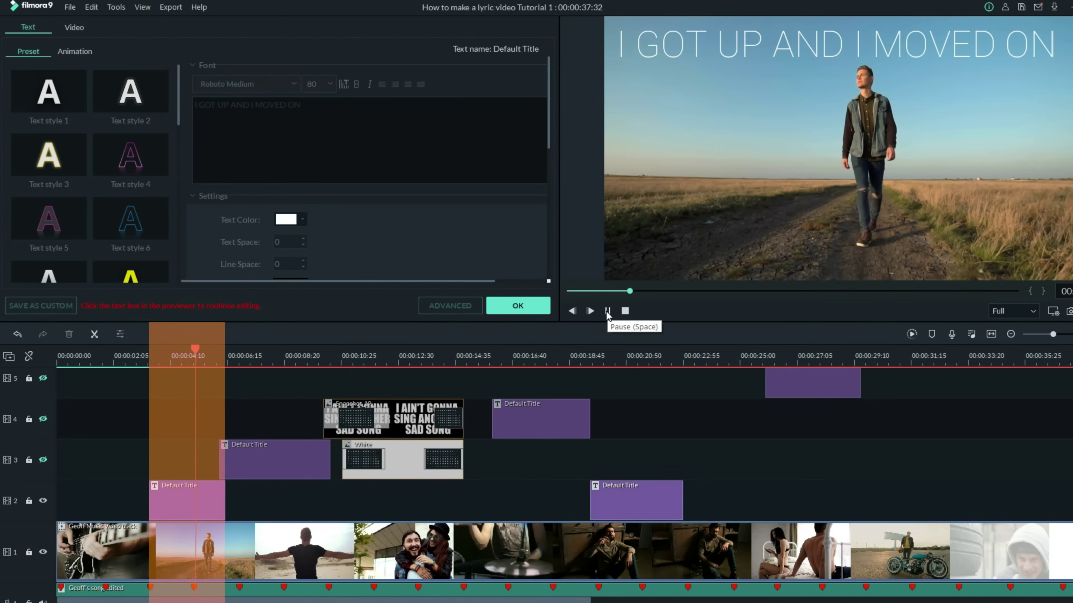
{"action": "left_click", "coordinate": [783, 125]}
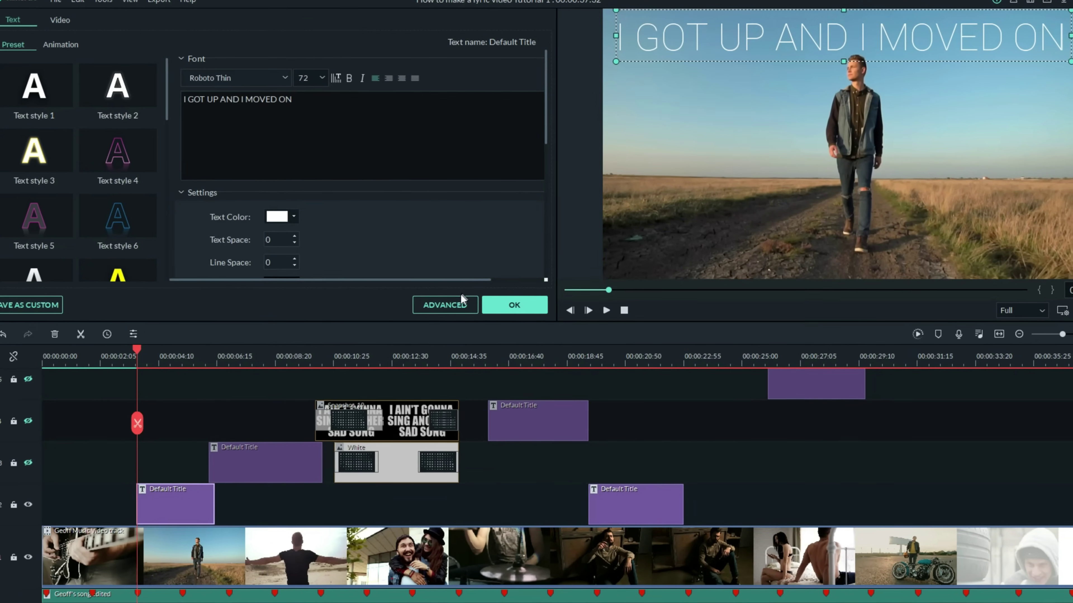
Apply the Random 2 text animation to the I GOT UP AND I MOVED ON title and preview it
{"action": "left_click", "coordinate": [451, 306]}
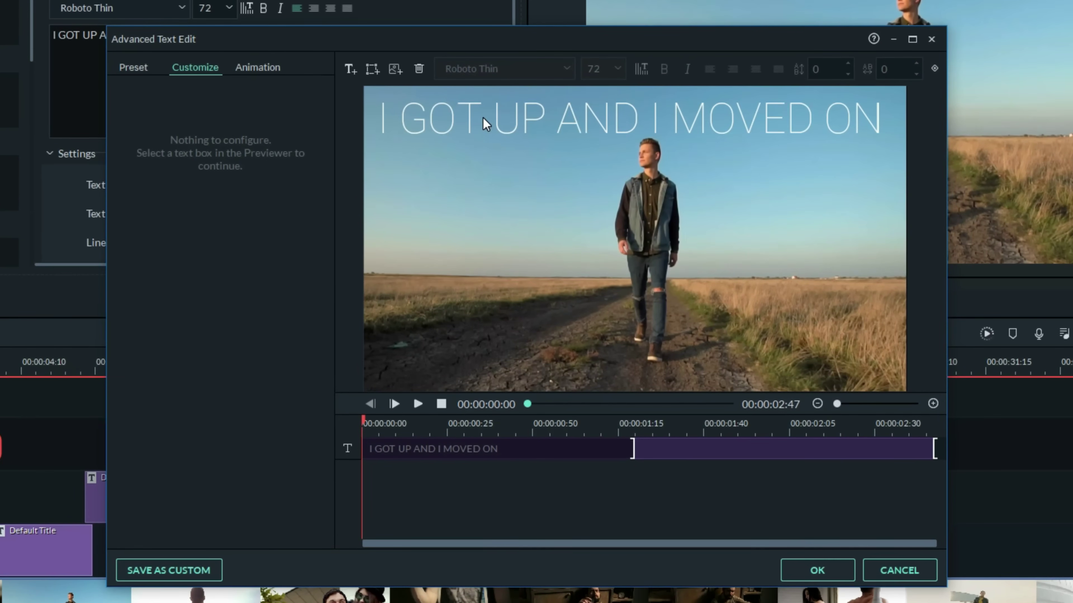
{"action": "left_click", "coordinate": [487, 122]}
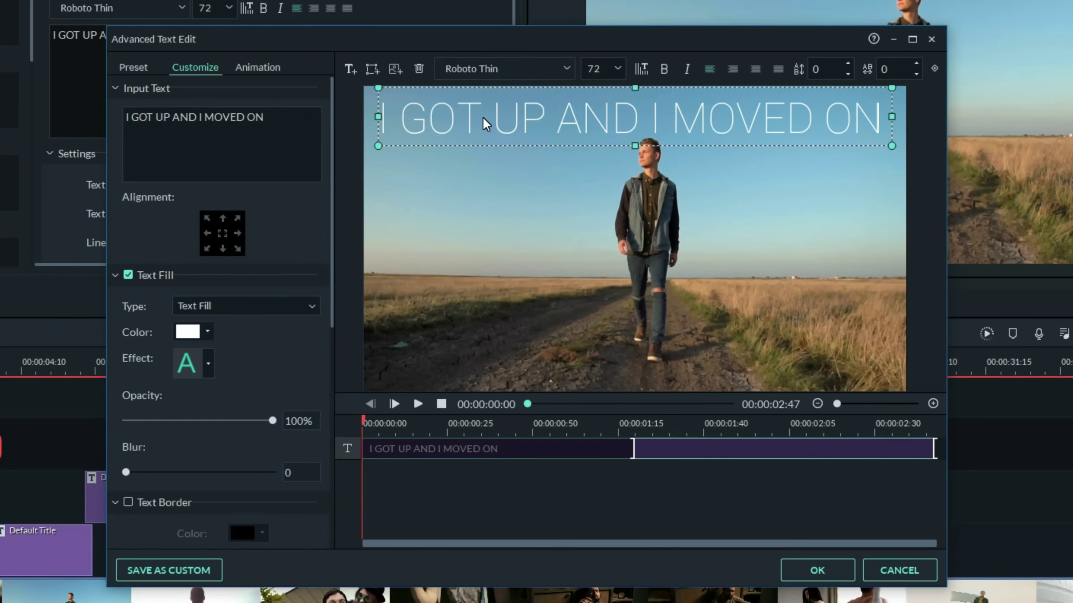
{"action": "left_click", "coordinate": [250, 72]}
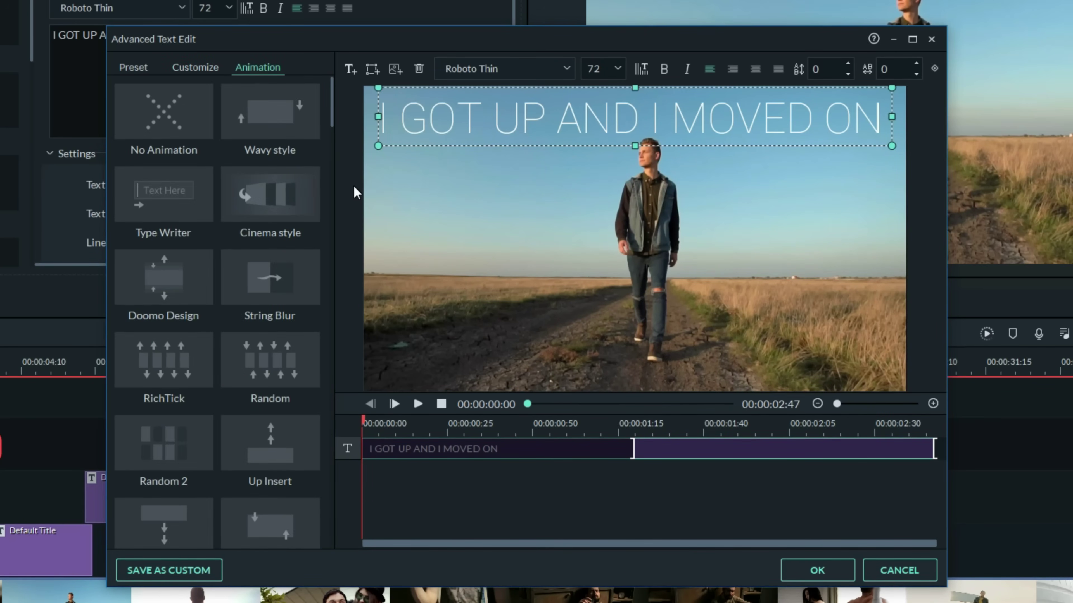
{"action": "left_click", "coordinate": [182, 447]}
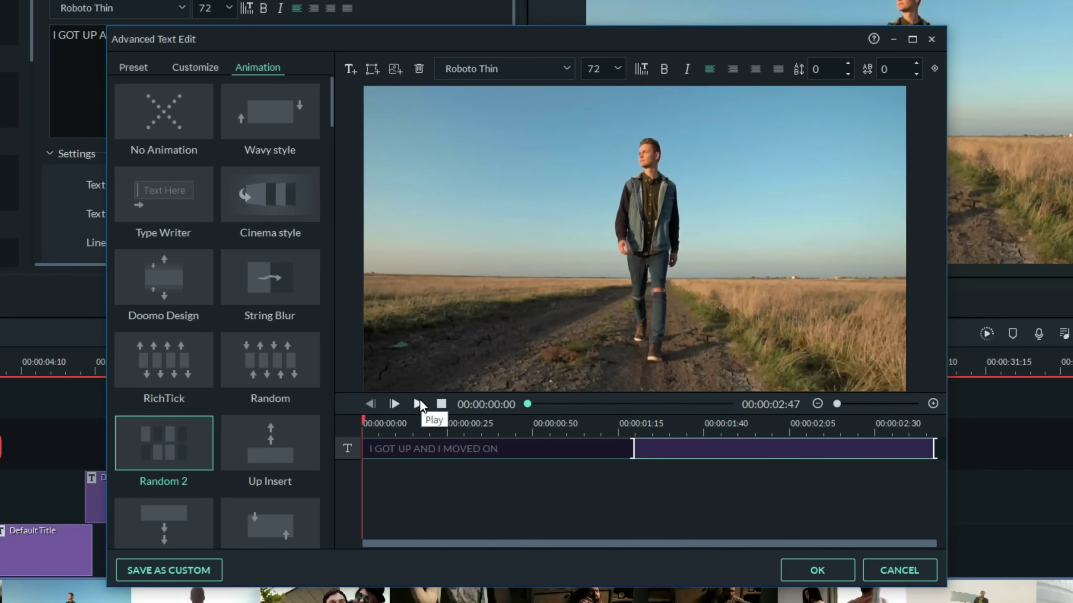
{"action": "left_click", "coordinate": [420, 404]}
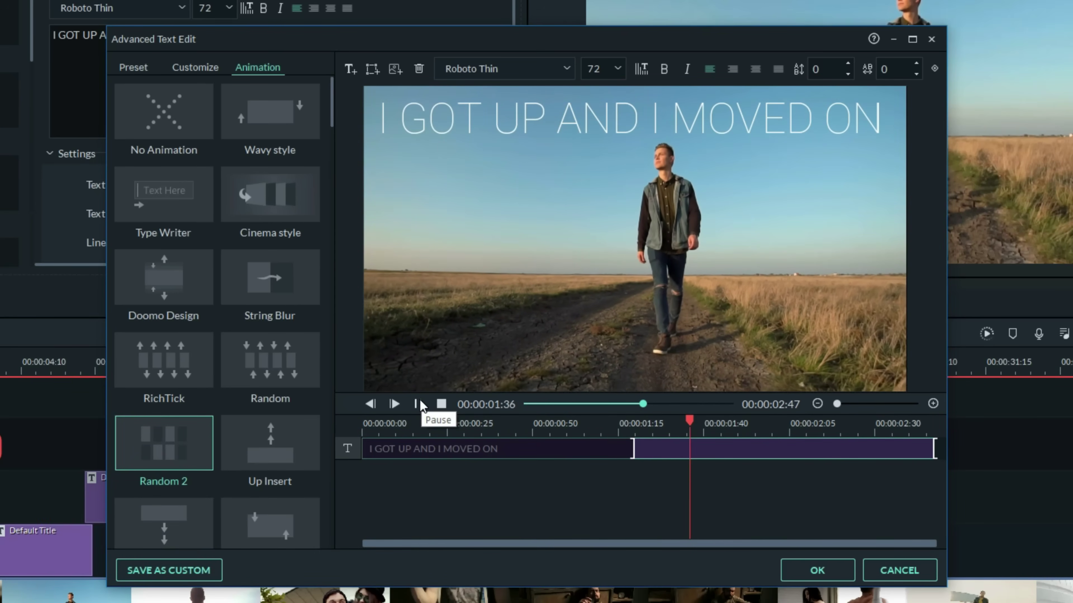
{"action": "left_click", "coordinate": [420, 403]}
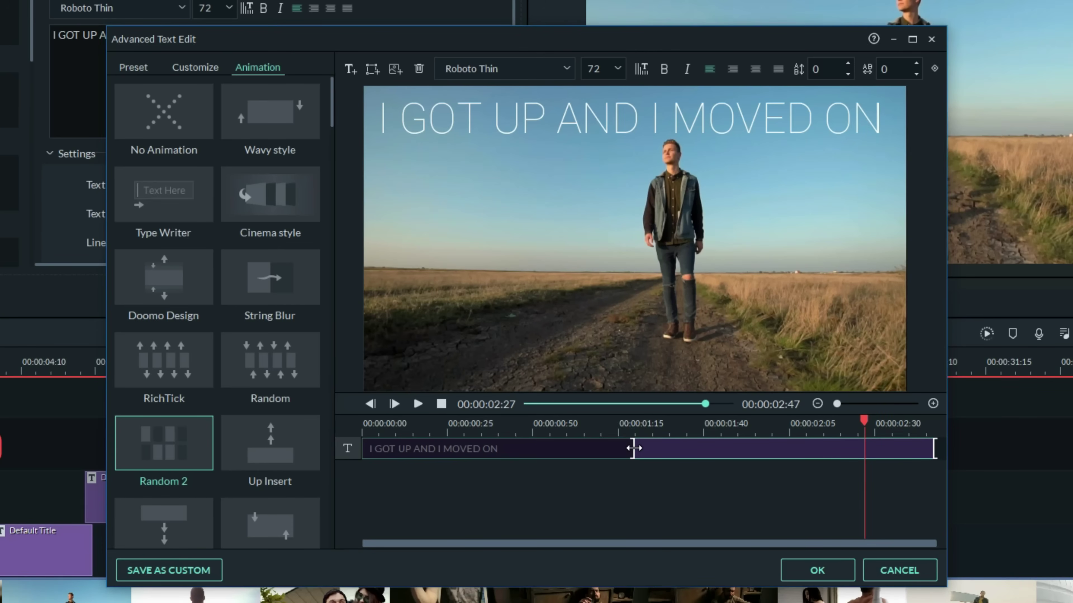
Adjust the Random 2 animation's duration on the clip, replaying to check the timing
{"action": "left_click_drag", "start_coordinate": [634, 448], "coordinate": [423, 444]}
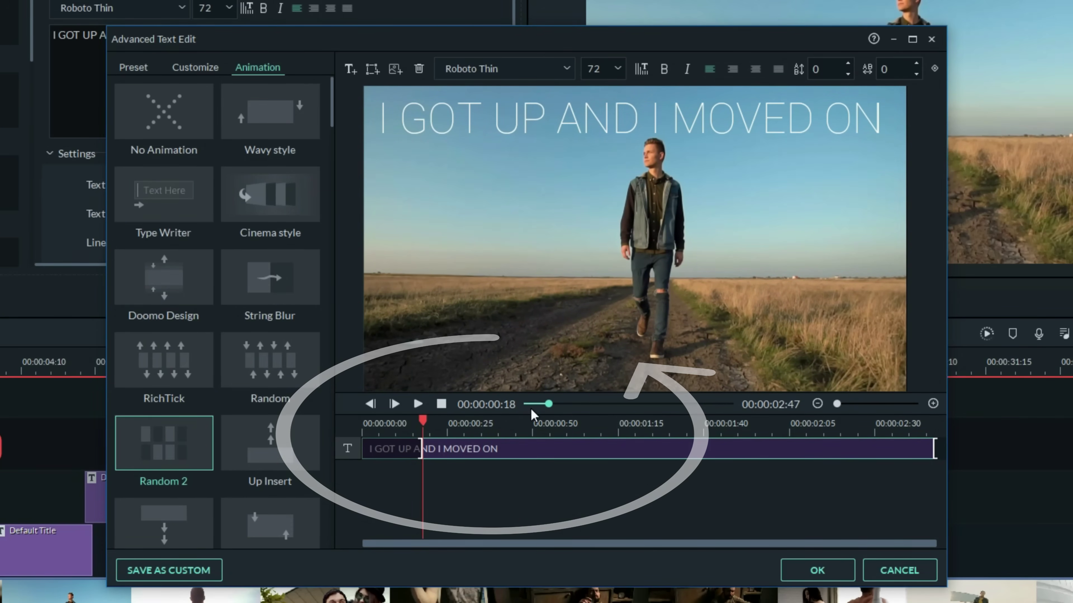
{"action": "left_click", "coordinate": [418, 404]}
{"action": "left_click", "coordinate": [418, 404]}
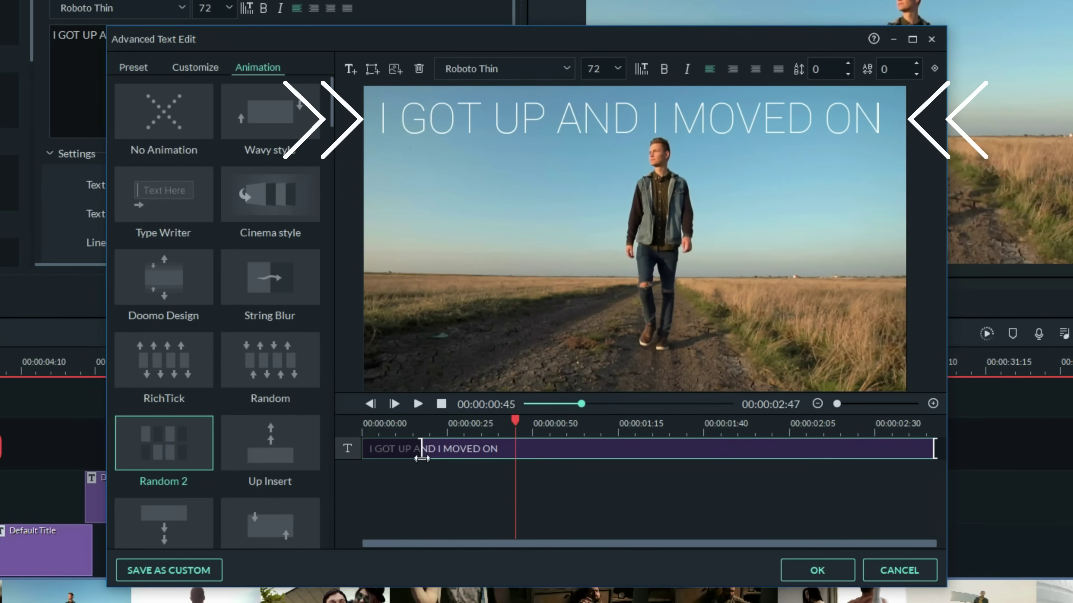
{"action": "left_click_drag", "start_coordinate": [441, 448], "coordinate": [746, 448]}
{"action": "left_click", "coordinate": [419, 404]}
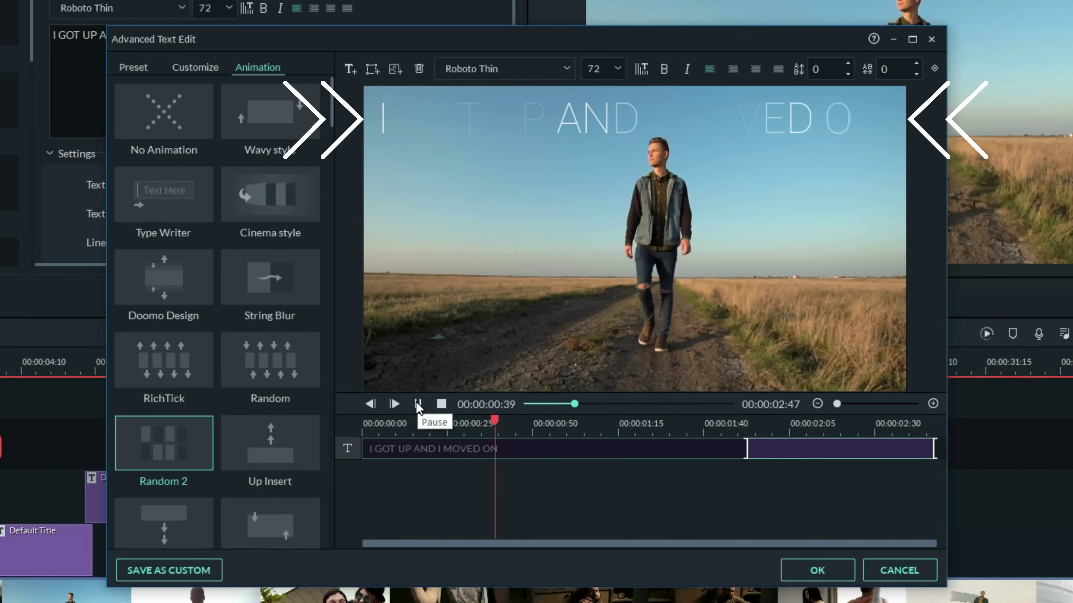
{"action": "left_click", "coordinate": [417, 404]}
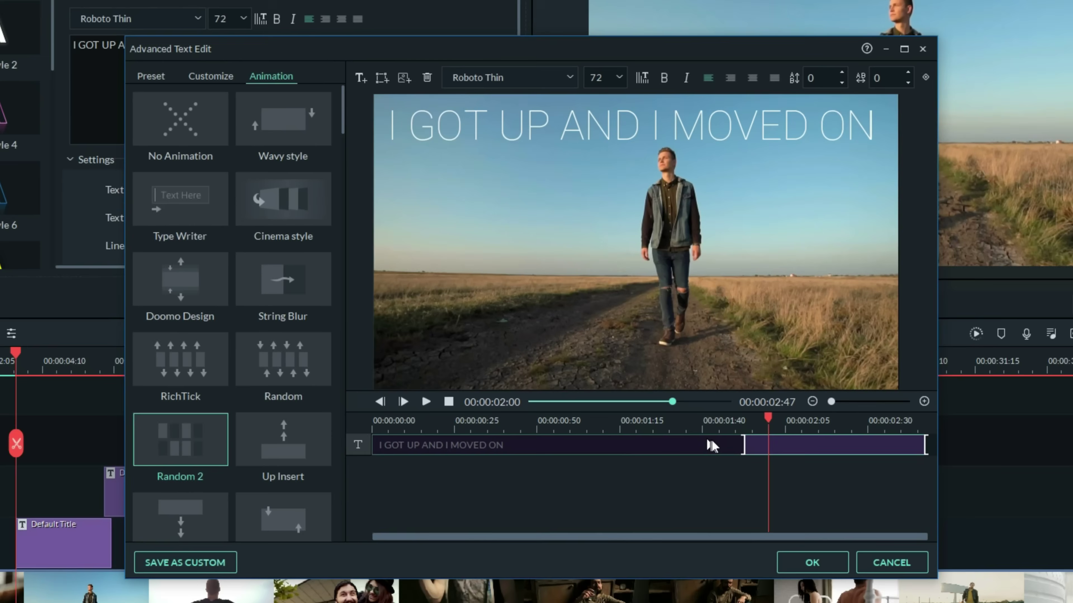
{"action": "left_click_drag", "start_coordinate": [745, 445], "coordinate": [638, 427]}
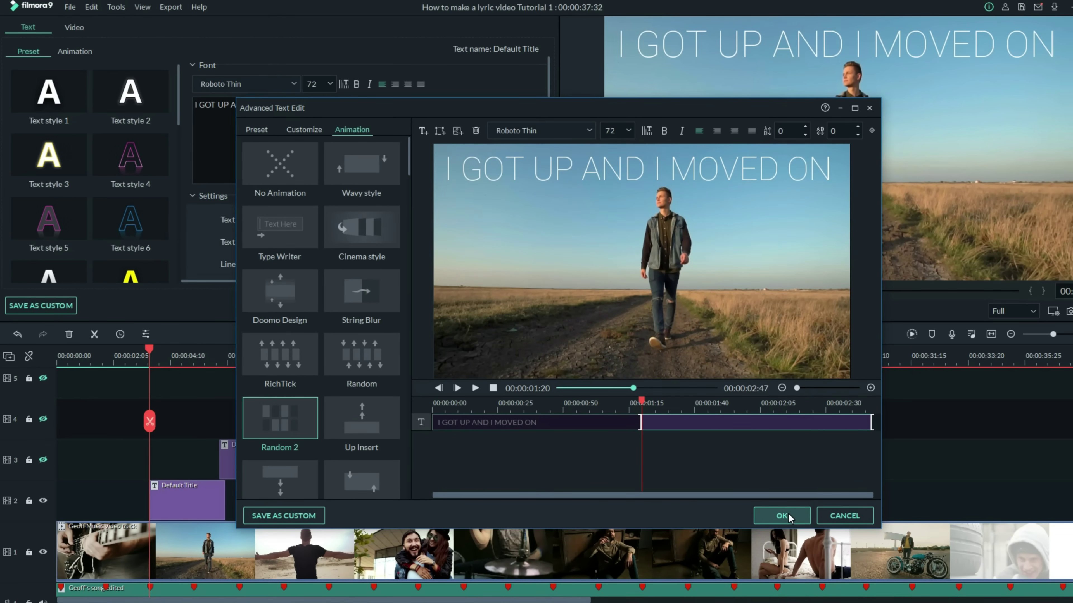
Apply the Wavy style animation to the NOW I'M DOING GOOD AND FEELING STRONG title
{"action": "left_click", "coordinate": [782, 516]}
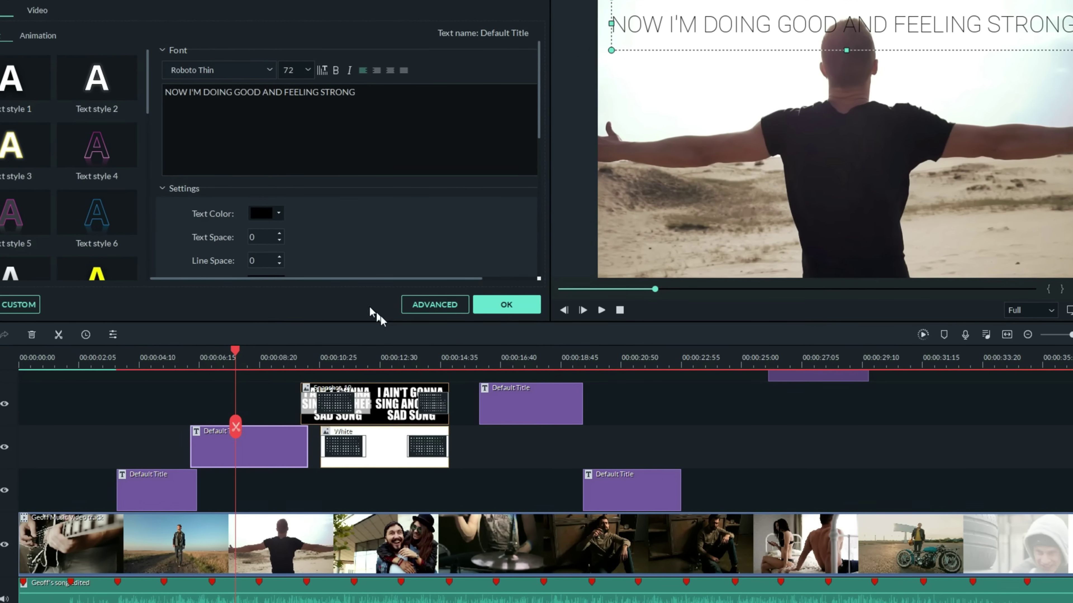
{"action": "left_click", "coordinate": [434, 310]}
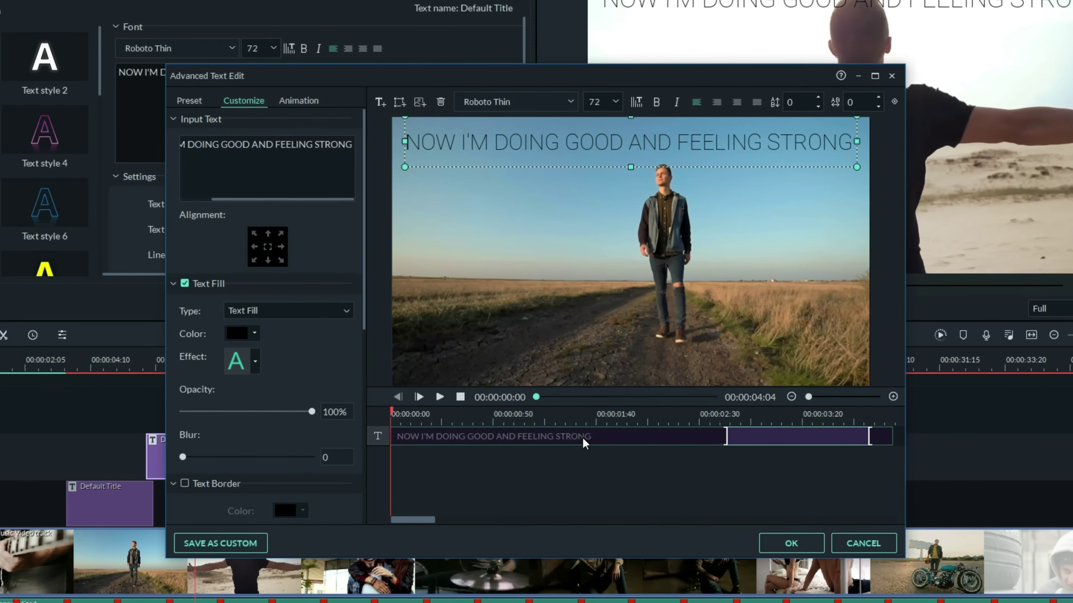
{"action": "left_click", "coordinate": [295, 98]}
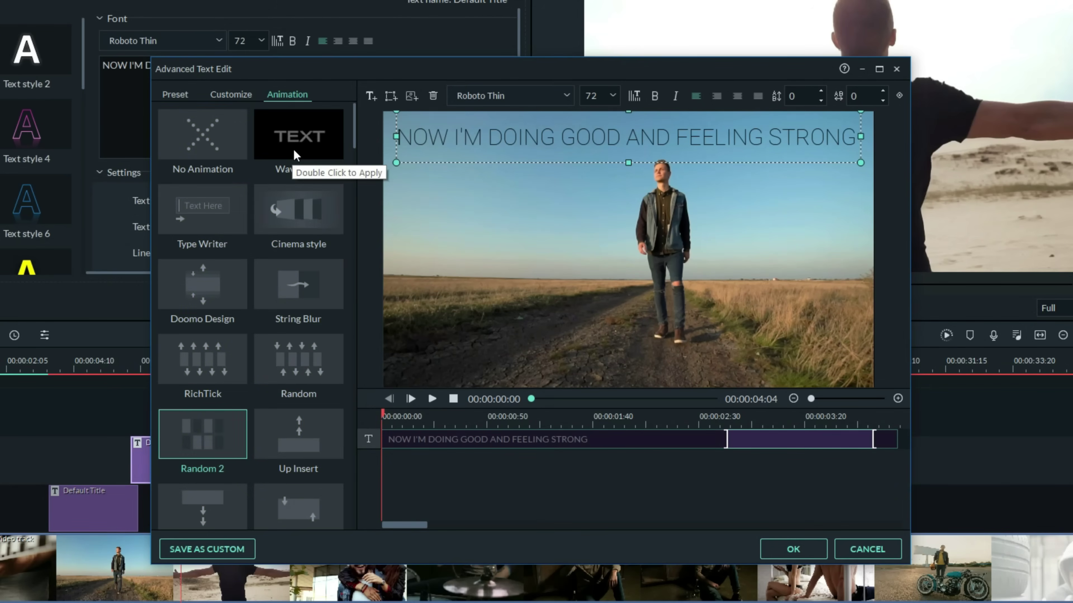
{"action": "double_click", "coordinate": [294, 150]}
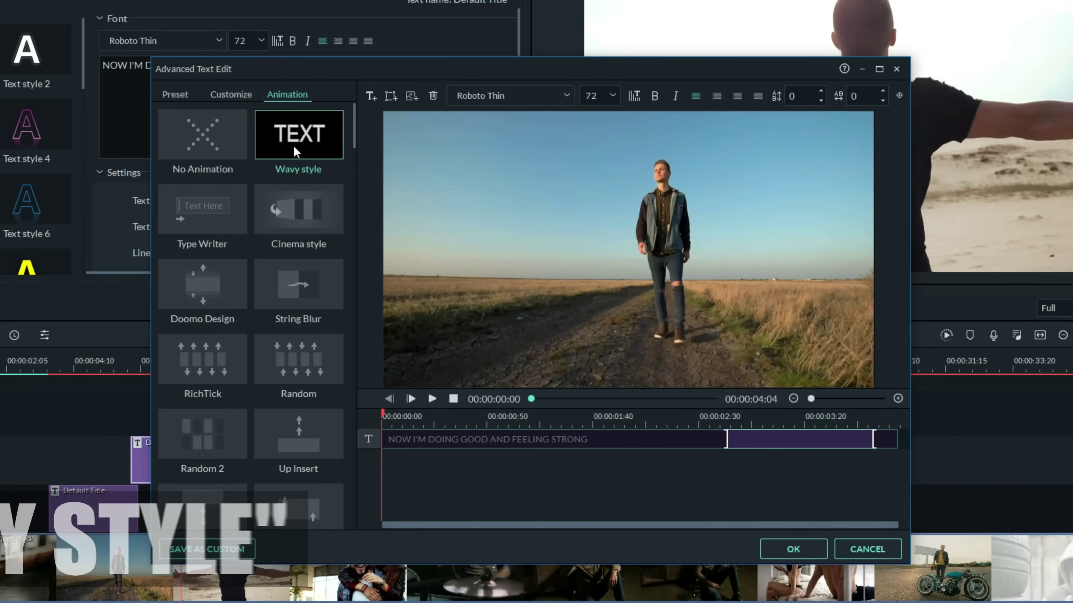
Preview the Wavy animation, shift its start and end markers earlier, and confirm
{"action": "left_click", "coordinate": [432, 398]}
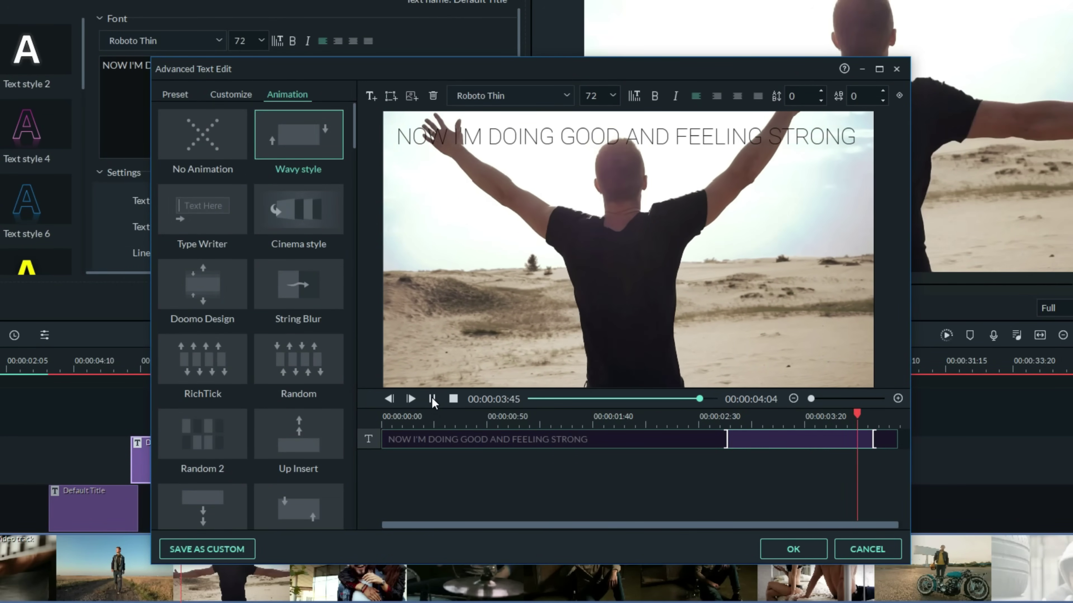
{"action": "mouse_move", "coordinate": [723, 440]}
{"action": "left_mouse_down"}
{"action": "mouse_move", "coordinate": [570, 440]}
{"action": "mouse_move", "coordinate": [691, 439]}
{"action": "left_mouse_up"}
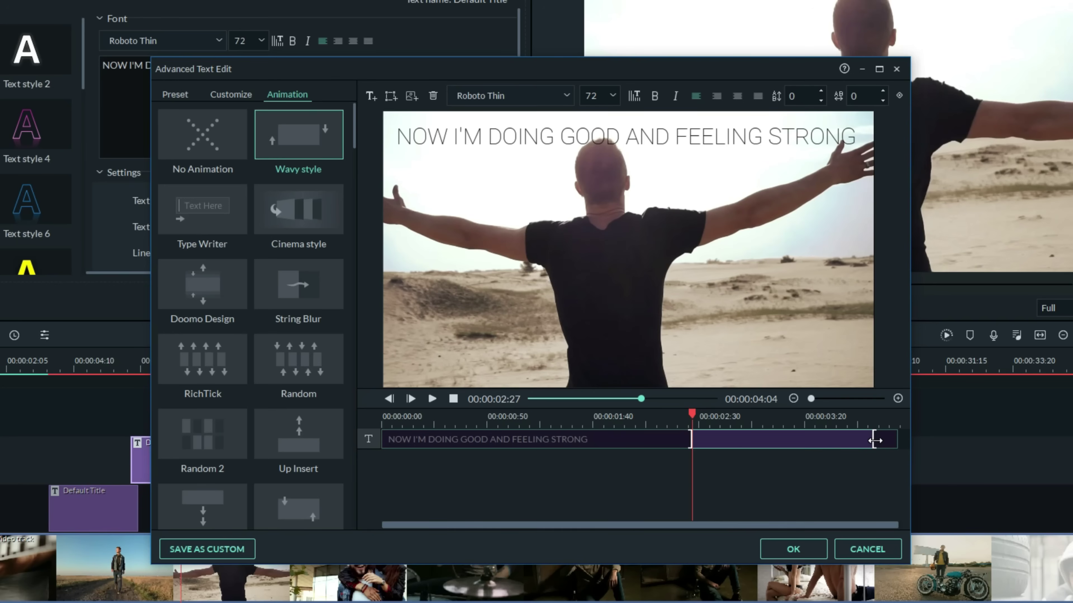
{"action": "mouse_move", "coordinate": [874, 440]}
{"action": "left_mouse_down"}
{"action": "mouse_move", "coordinate": [798, 439]}
{"action": "mouse_move", "coordinate": [857, 442]}
{"action": "left_mouse_up"}
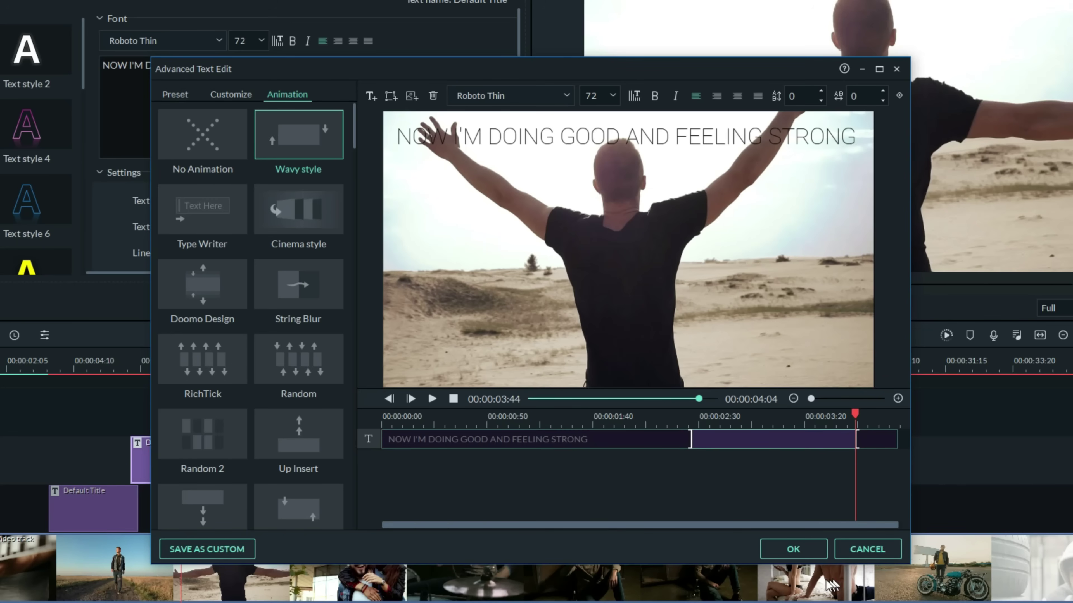
{"action": "left_click", "coordinate": [788, 549]}
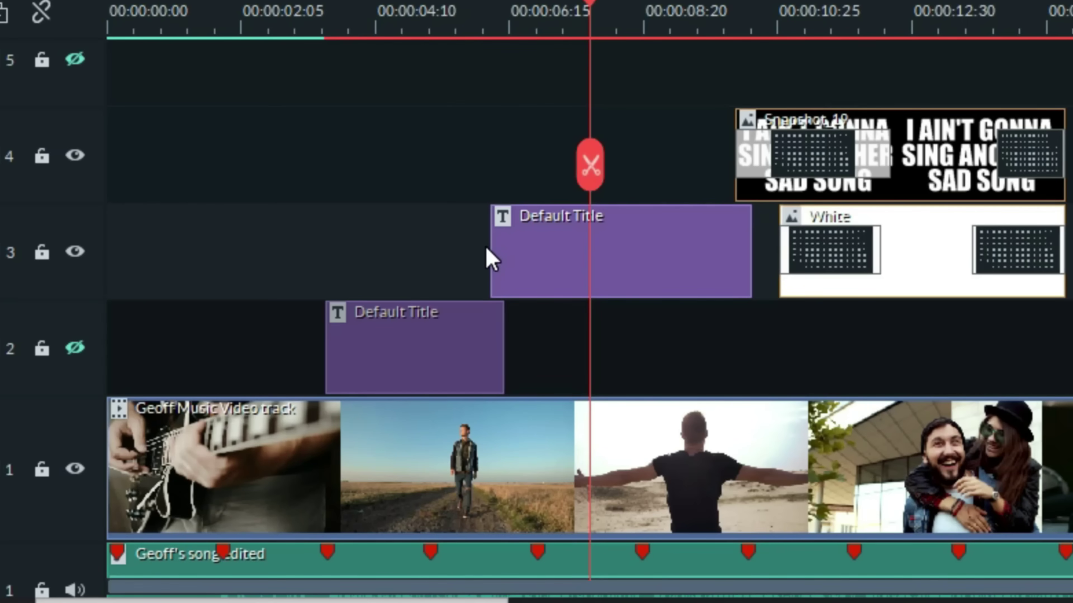
Extend the track 3 title to start at 00:00:05:52, lasting 00:00:04:10, and play it back
{"action": "left_click", "coordinate": [495, 257]}
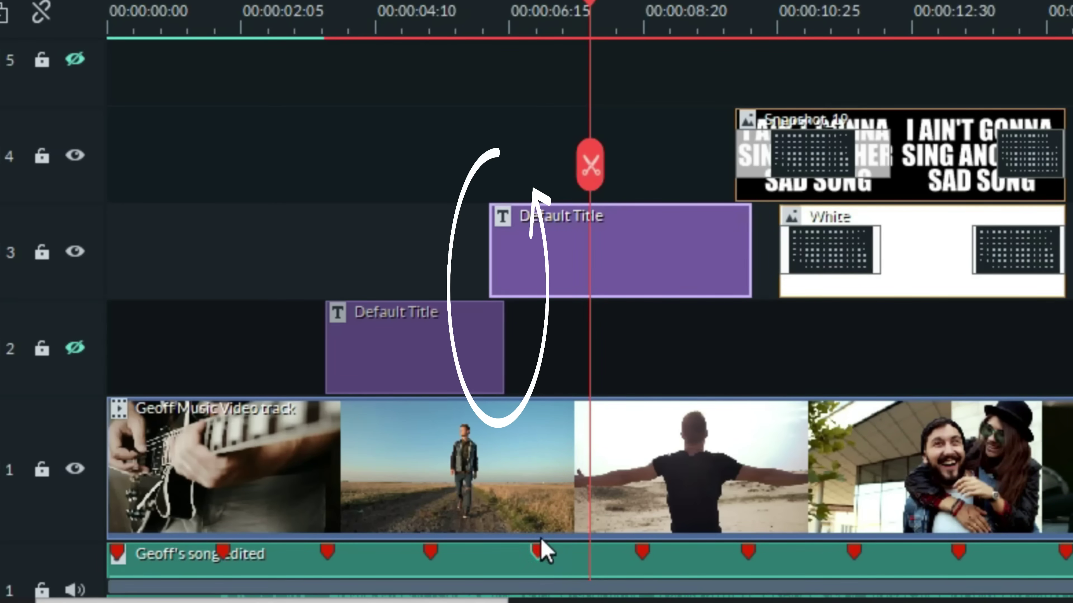
{"action": "mouse_move", "coordinate": [491, 238]}
{"action": "left_mouse_down"}
{"action": "mouse_move", "coordinate": [462, 240]}
{"action": "mouse_move", "coordinate": [487, 240]}
{"action": "left_mouse_up"}
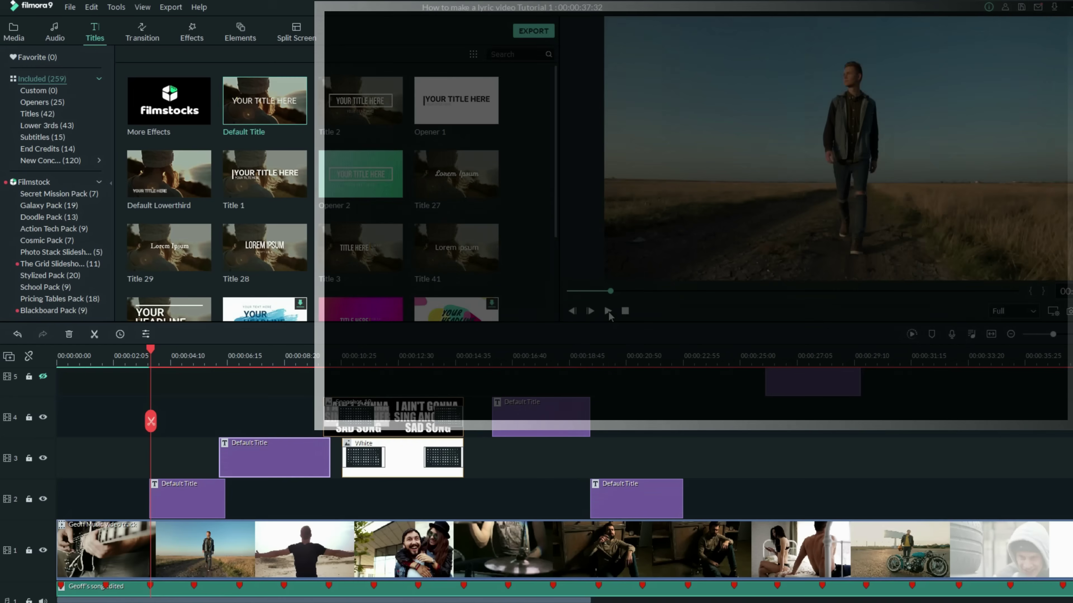
{"action": "left_click", "coordinate": [609, 311]}
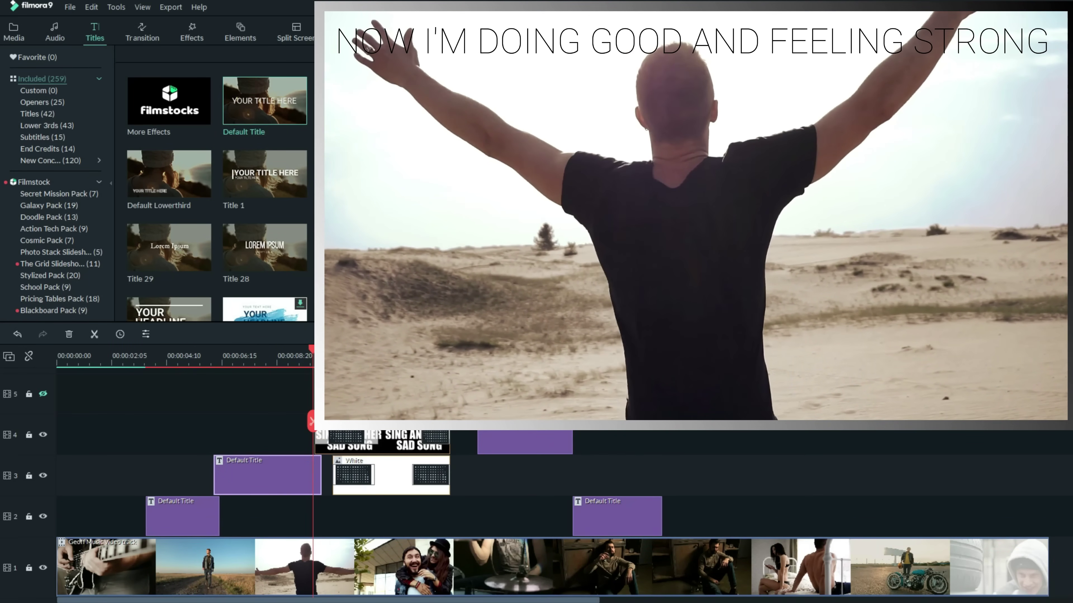
{"action": "scroll", "coordinate": [301, 364], "scroll_direction": "down", "scroll_amount": 3}
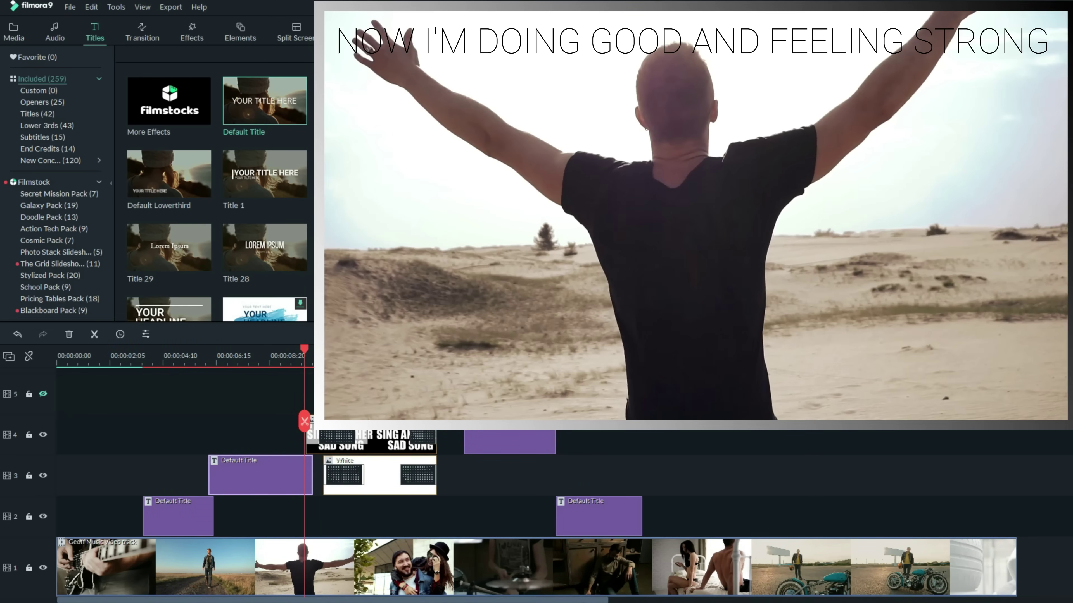
{"action": "key", "text": "space"}
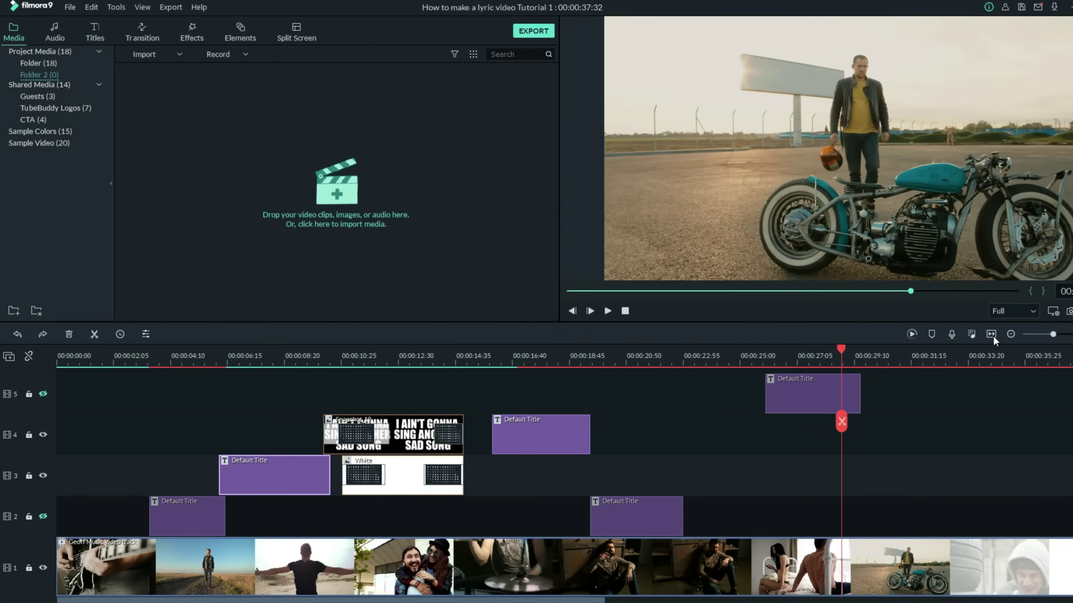
Place a Default Title clip on track 3 near 00:00:37:30 and move the playhead onto it
{"action": "scroll", "coordinate": [791, 359], "scroll_direction": "down", "scroll_amount": 5}
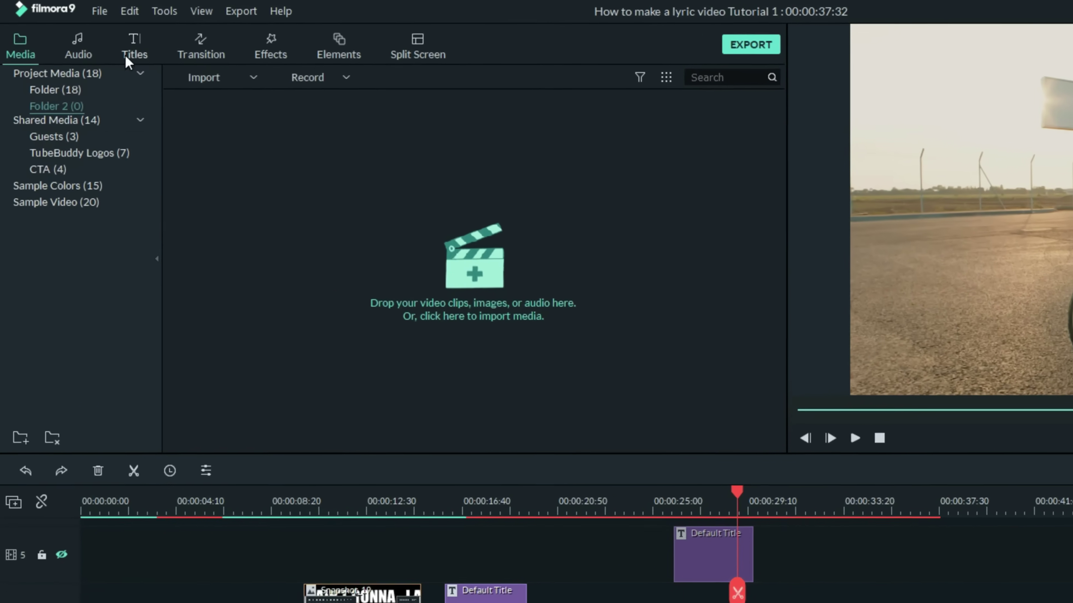
{"action": "left_click", "coordinate": [95, 32]}
{"action": "left_click", "coordinate": [483, 180]}
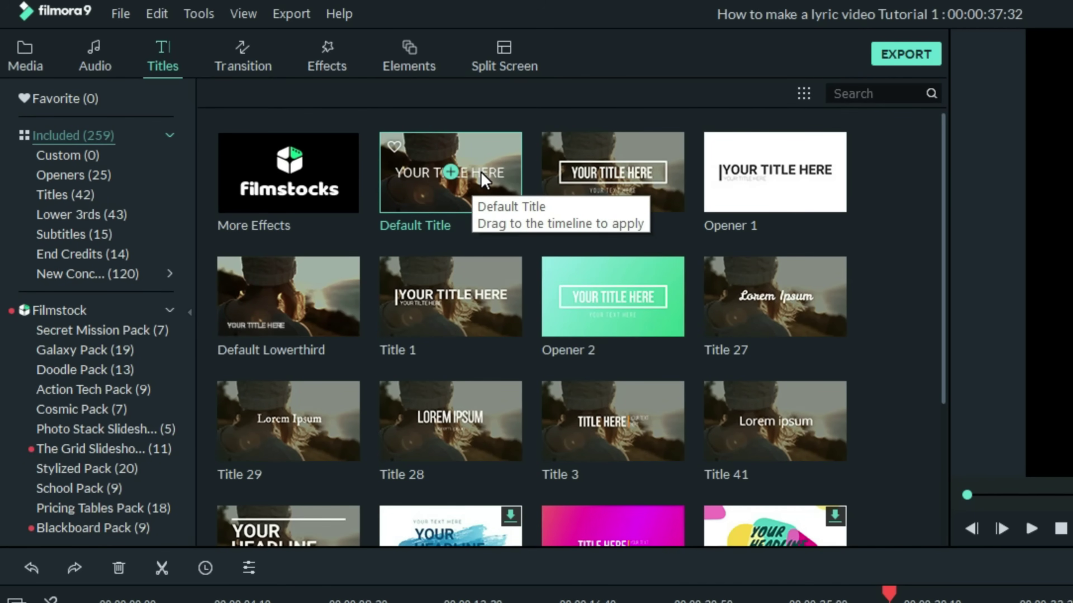
{"action": "mouse_move", "coordinate": [484, 179]}
{"action": "left_mouse_down"}
{"action": "mouse_move", "coordinate": [634, 423]}
{"action": "mouse_move", "coordinate": [688, 478]}
{"action": "left_mouse_up"}
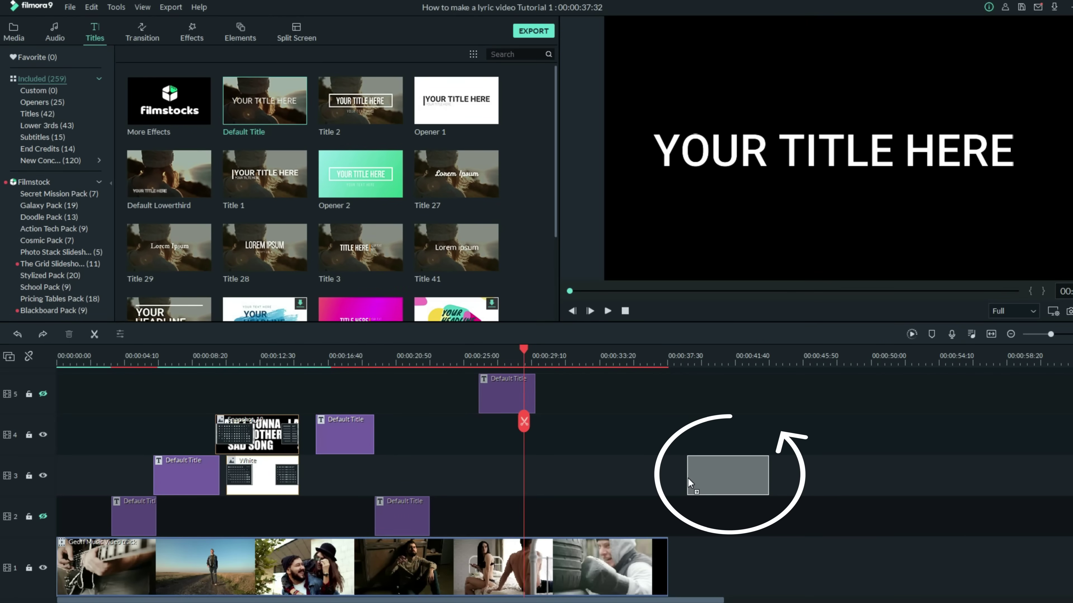
{"action": "left_click", "coordinate": [725, 362]}
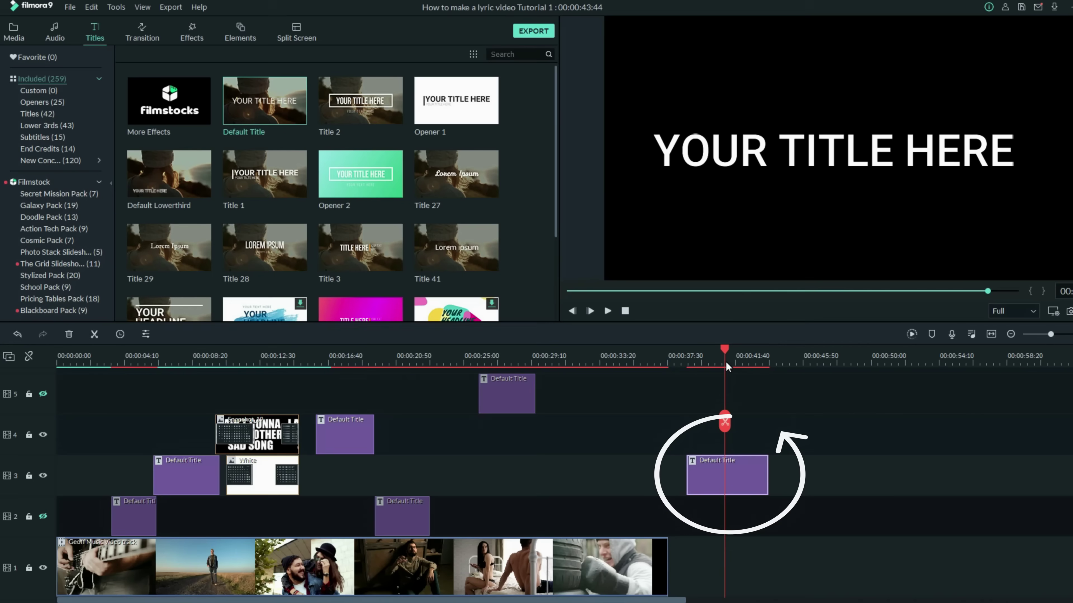
Replace the new title's text with I AIN'T GONNA / SING ANOTHER / SAD SONG
{"action": "double_click", "coordinate": [743, 473]}
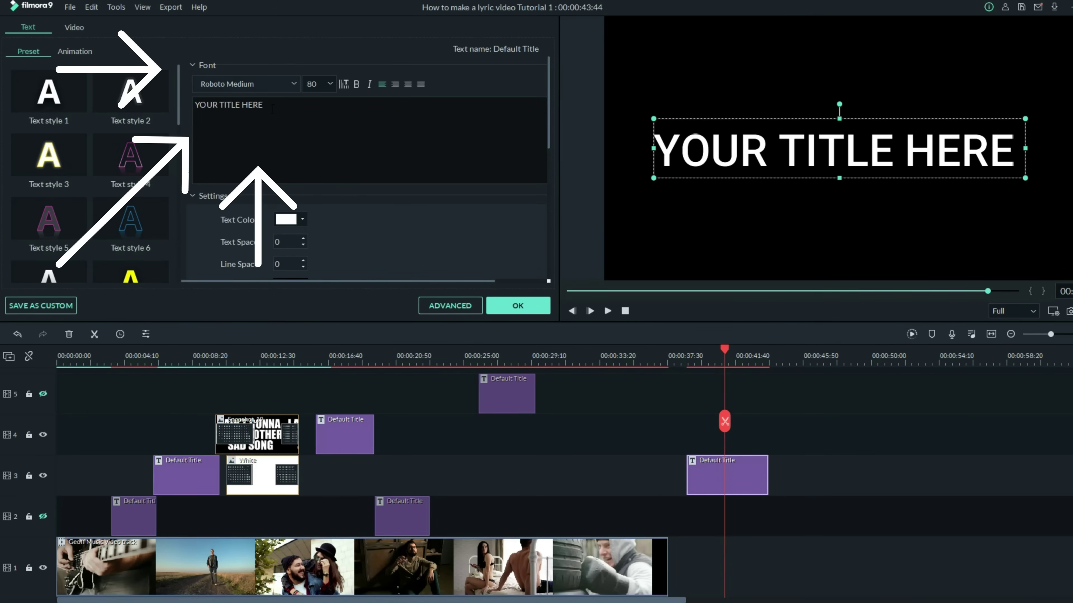
{"action": "key", "text": "ctrl+a"}
{"action": "type", "text": "I AIN'T GONNA"}
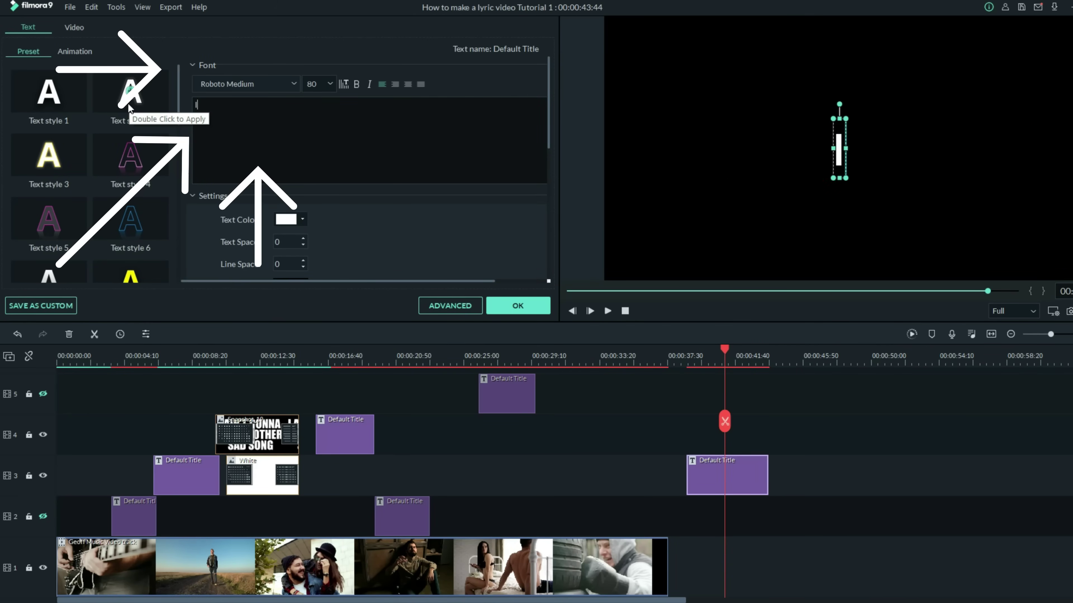
{"action": "key", "text": "Return"}
{"action": "type", "text": "SING ANOTHER"}
{"action": "key", "text": "Return"}
{"action": "type", "text": "SAD SONG"}
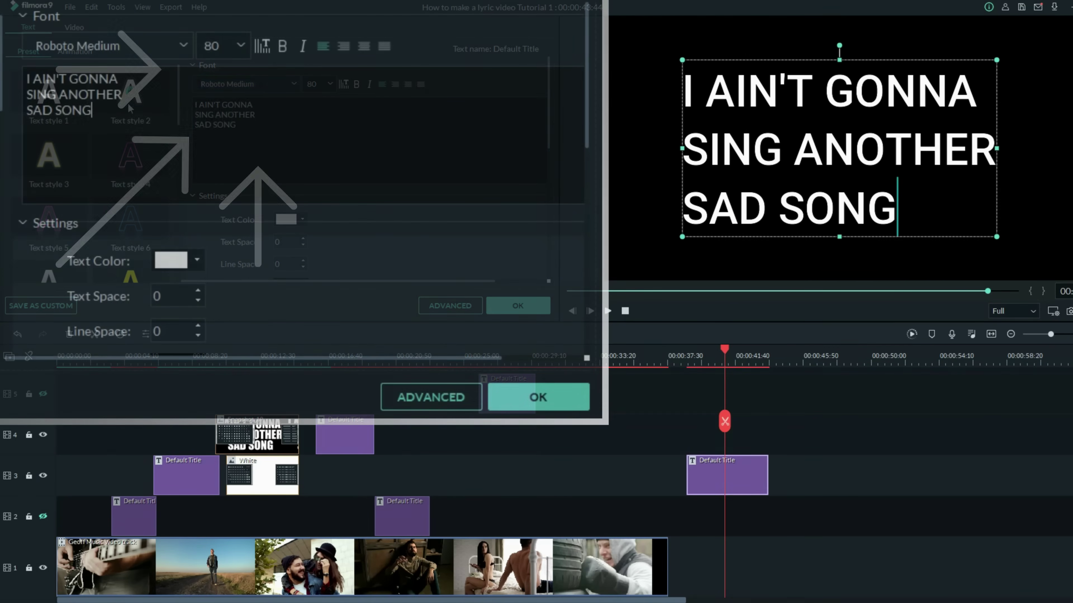
Change the title's font to Impact
{"action": "key", "text": "ctrl+a"}
{"action": "left_click", "coordinate": [265, 81]}
{"action": "key", "text": "BackSpace"}
{"action": "type", "text": "Impact"}
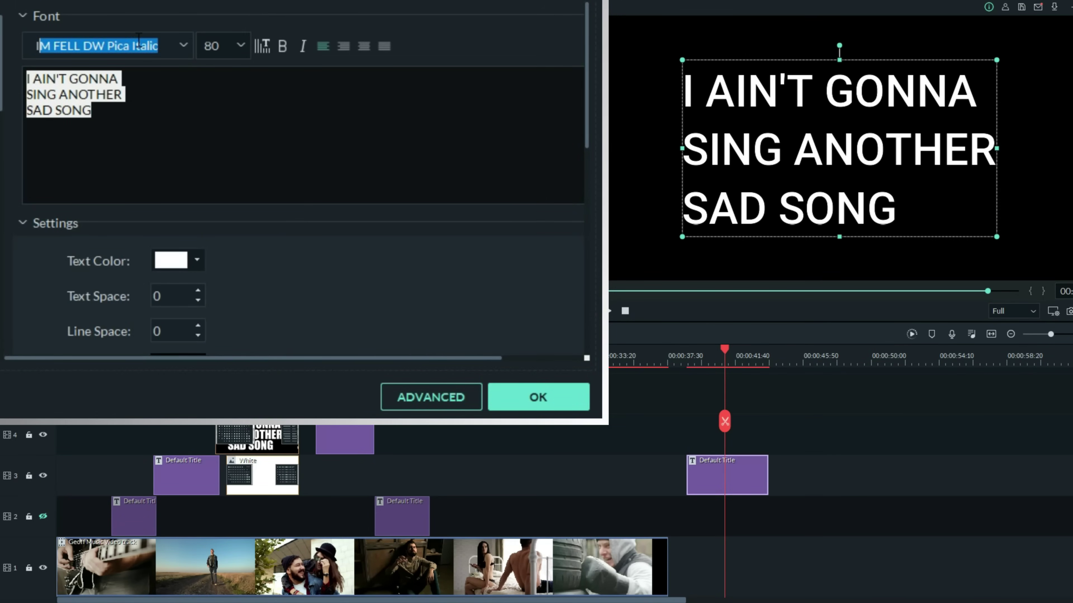
{"action": "key", "text": "Return"}
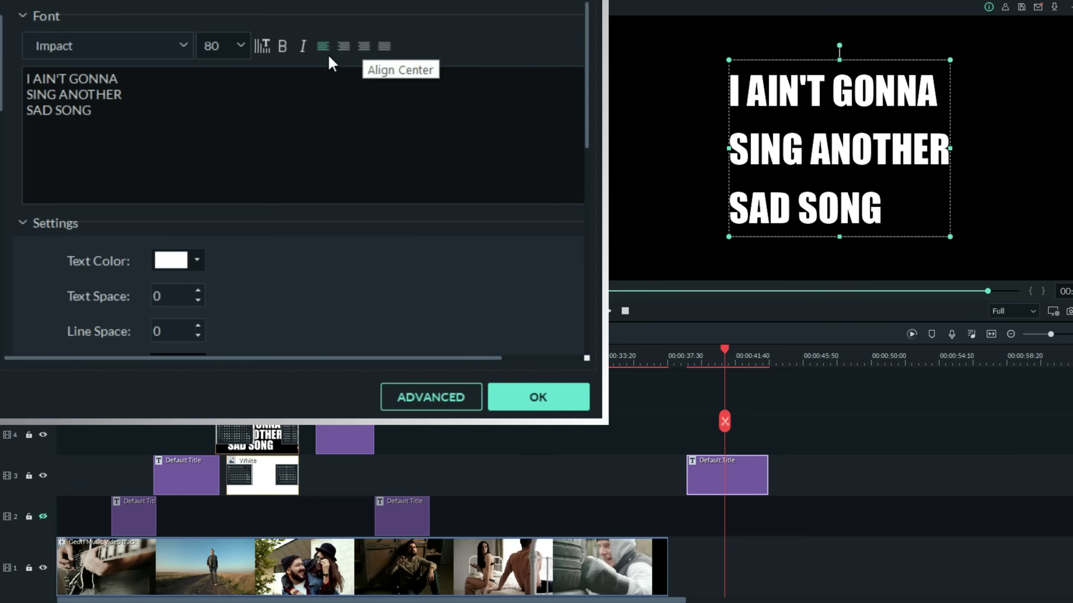
Center-align the lyric lines, resize the title box, and set the font size to 200
{"action": "left_click", "coordinate": [364, 46]}
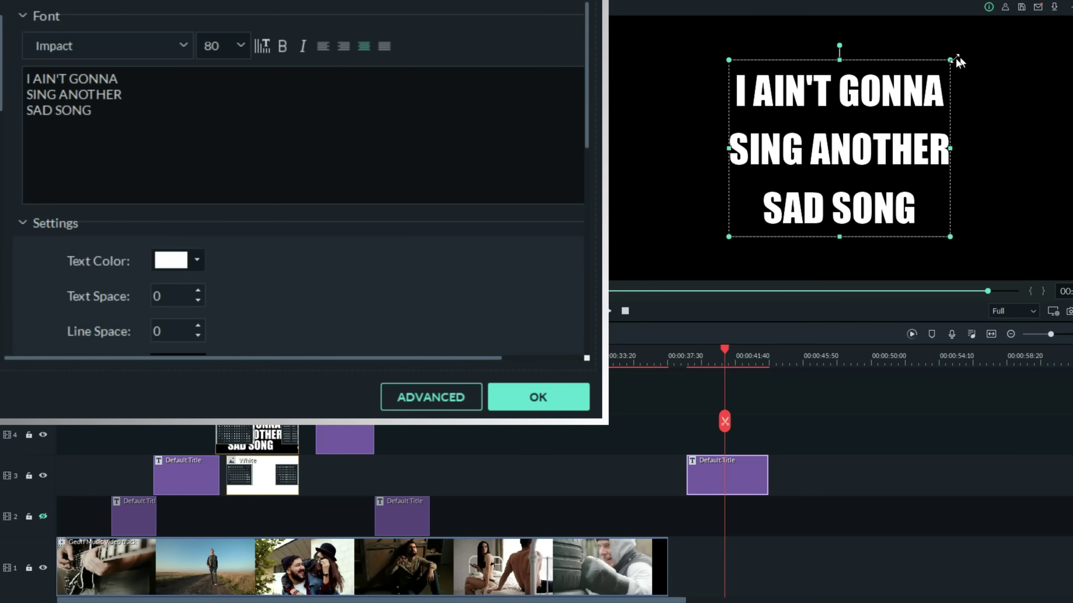
{"action": "left_click_drag", "start_coordinate": [950, 59], "coordinate": [1054, 1]}
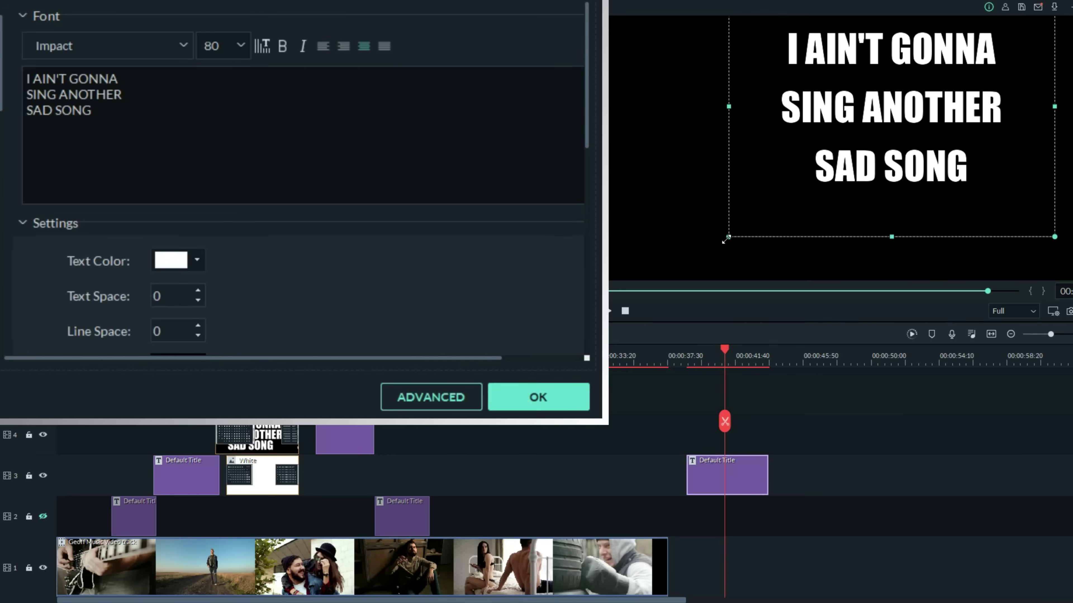
{"action": "left_click_drag", "start_coordinate": [730, 236], "coordinate": [610, 298]}
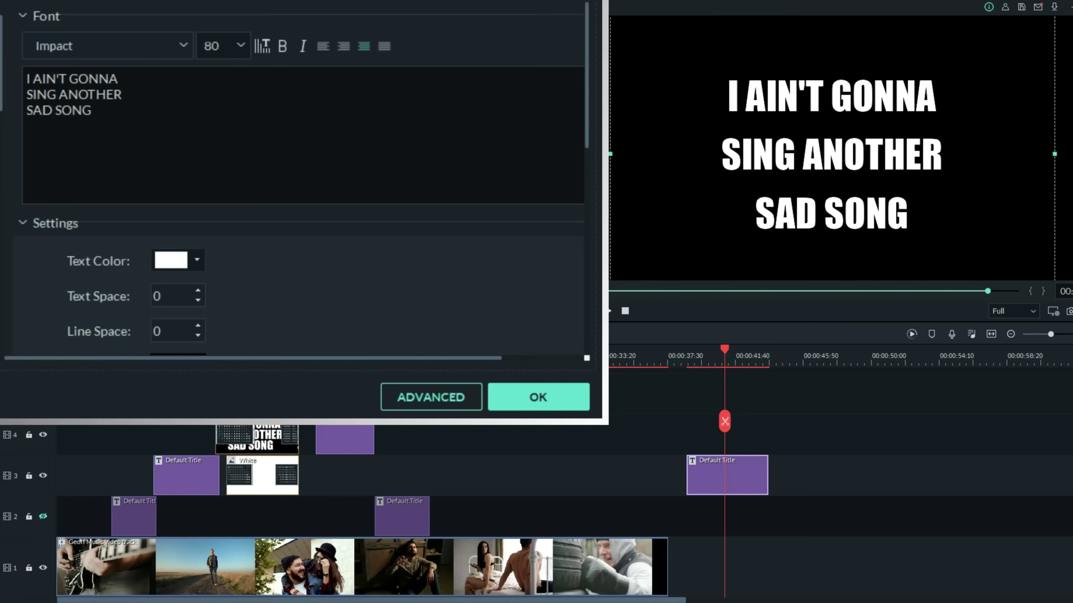
{"action": "left_click", "coordinate": [241, 46]}
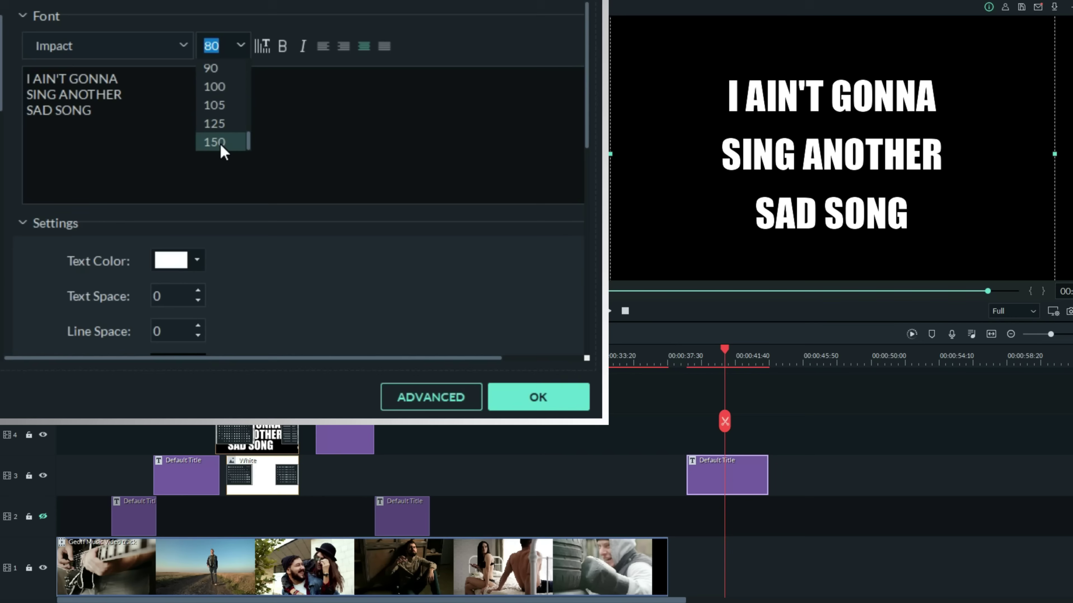
{"action": "left_click", "coordinate": [229, 46]}
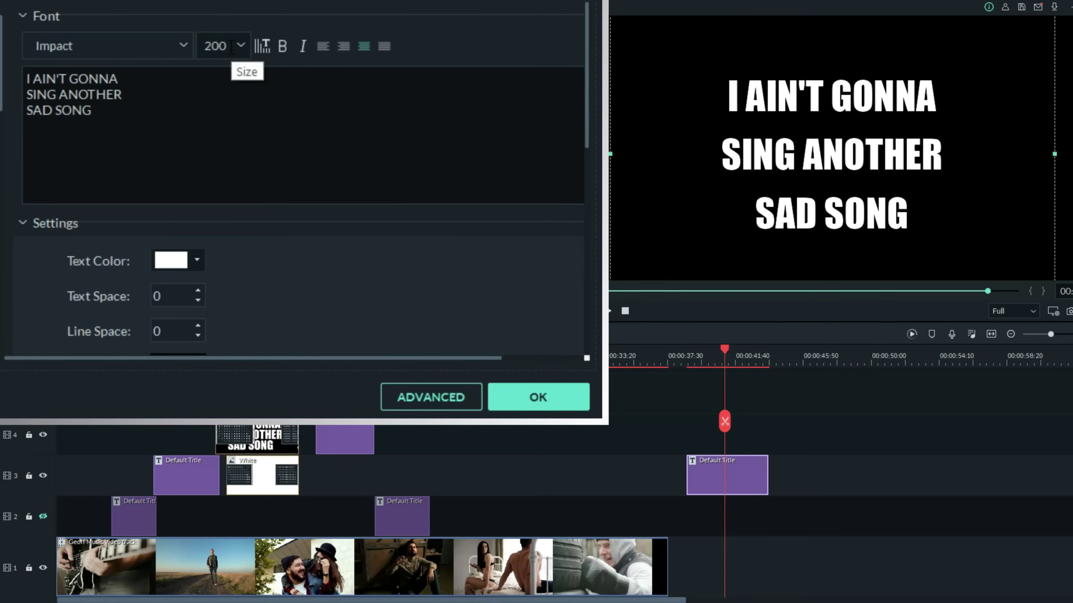
{"action": "type", "text": "200"}
{"action": "key", "text": "Return"}
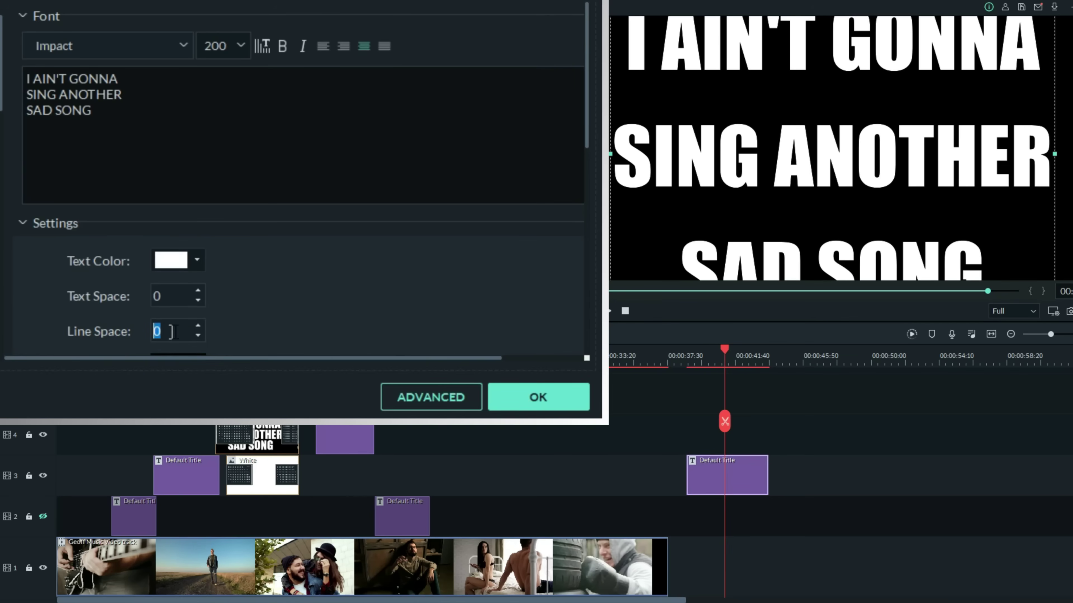
Tighten the title's line spacing down to -32
{"action": "left_click", "coordinate": [198, 335]}
{"action": "left_click", "coordinate": [198, 335]}
{"action": "left_click", "coordinate": [197, 335]}
{"action": "left_click", "coordinate": [198, 335]}
{"action": "double_click", "coordinate": [198, 334]}
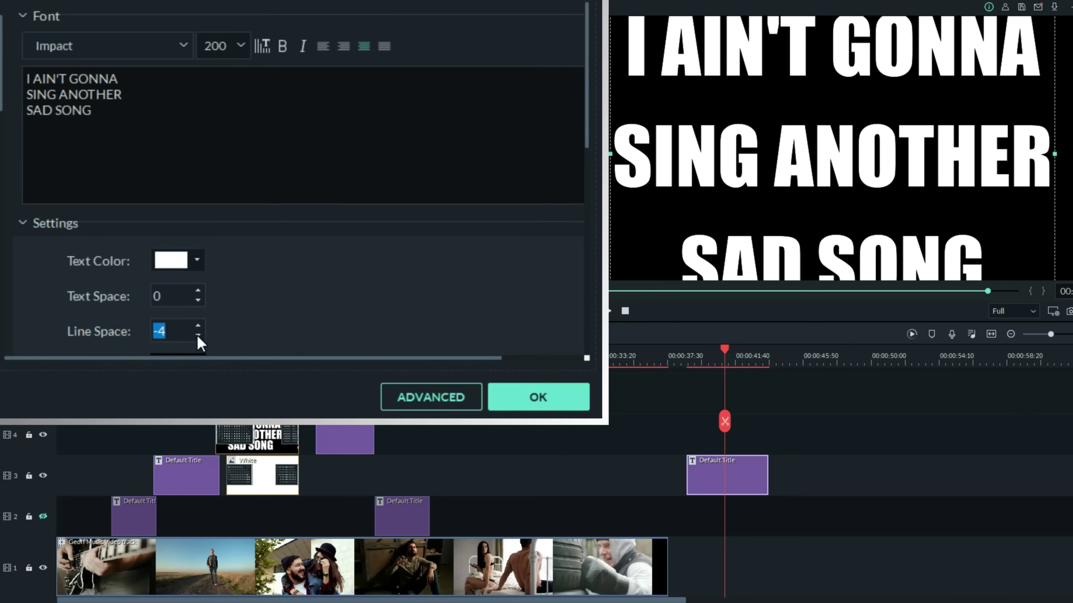
{"action": "left_click", "coordinate": [198, 335]}
{"action": "left_click", "coordinate": [198, 335]}
{"action": "left_click", "coordinate": [198, 335]}
{"action": "left_click", "coordinate": [198, 335]}
{"action": "left_click", "coordinate": [197, 335]}
{"action": "left_click", "coordinate": [198, 335]}
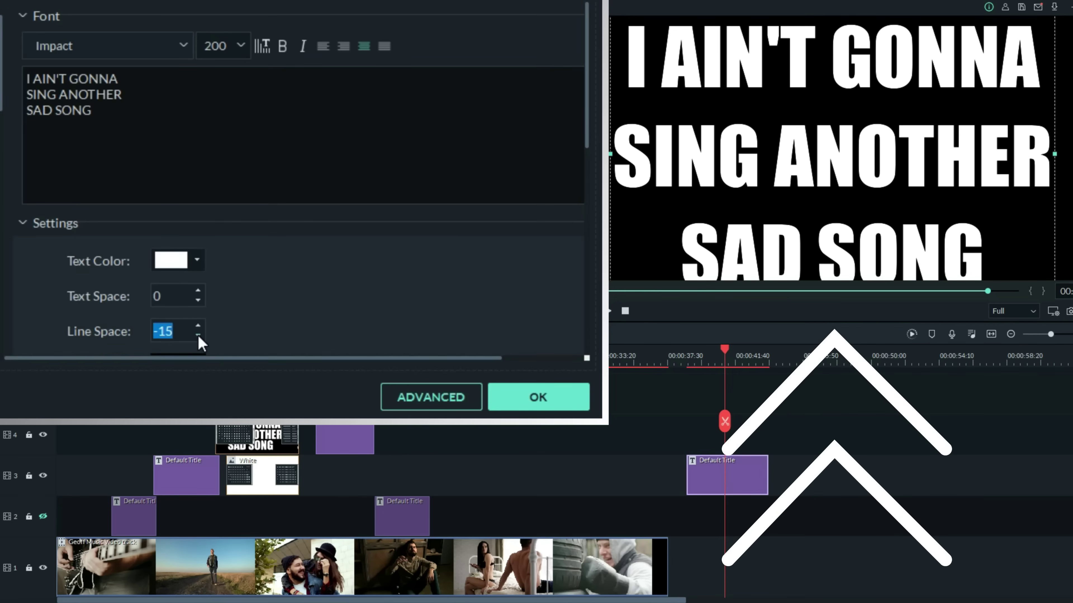
{"action": "double_click", "coordinate": [198, 336]}
{"action": "left_click", "coordinate": [197, 336]}
{"action": "double_click", "coordinate": [198, 336]}
{"action": "left_click", "coordinate": [198, 336]}
{"action": "double_click", "coordinate": [198, 336]}
{"action": "left_click", "coordinate": [197, 336]}
{"action": "double_click", "coordinate": [198, 336]}
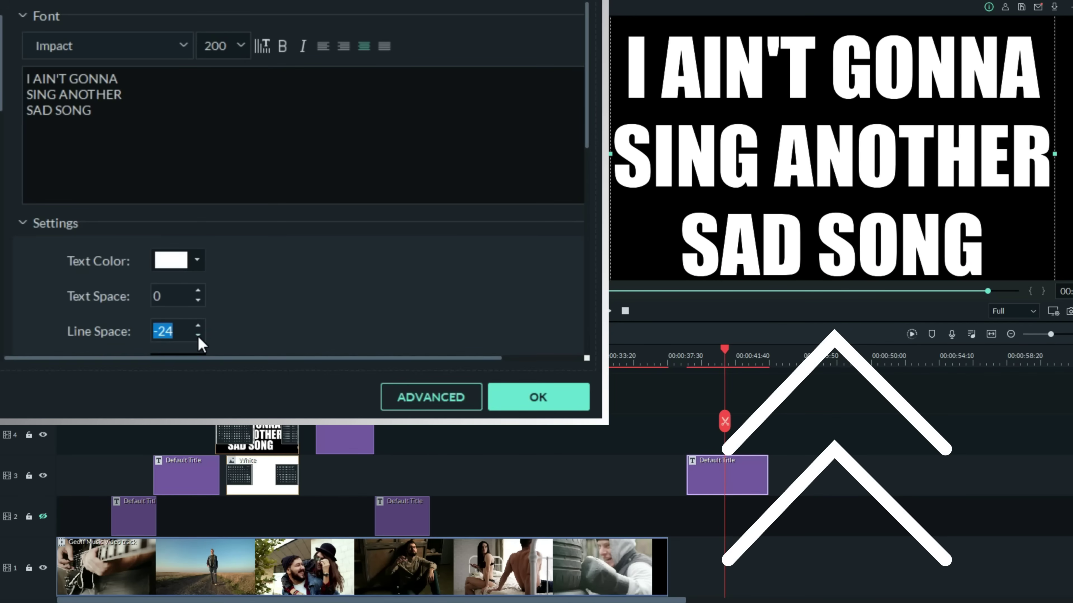
{"action": "double_click", "coordinate": [197, 336]}
{"action": "double_click", "coordinate": [198, 336]}
{"action": "double_click", "coordinate": [198, 336]}
{"action": "left_click", "coordinate": [198, 336]}
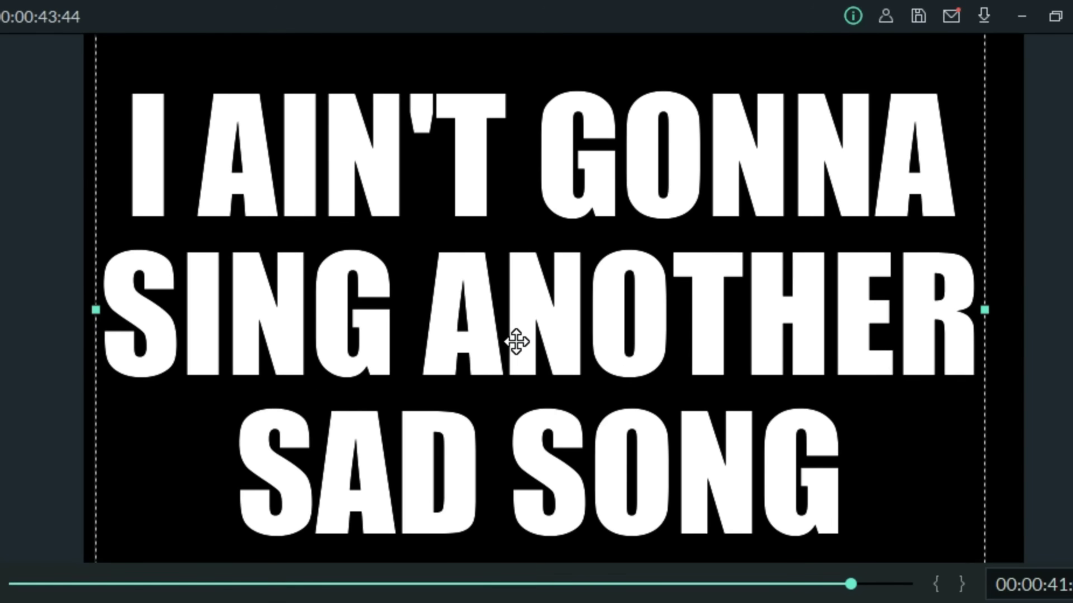
Center the SAD SONG title in the frame and save it as Snapshot_39 in Folder 2
{"action": "left_click_drag", "start_coordinate": [558, 318], "coordinate": [577, 305]}
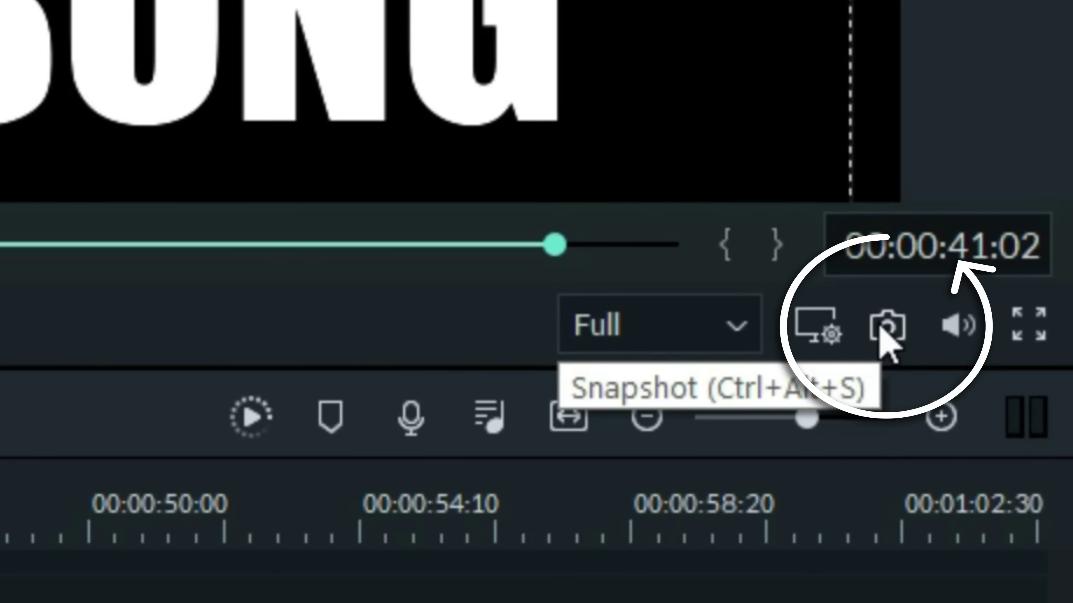
{"action": "left_click", "coordinate": [881, 334]}
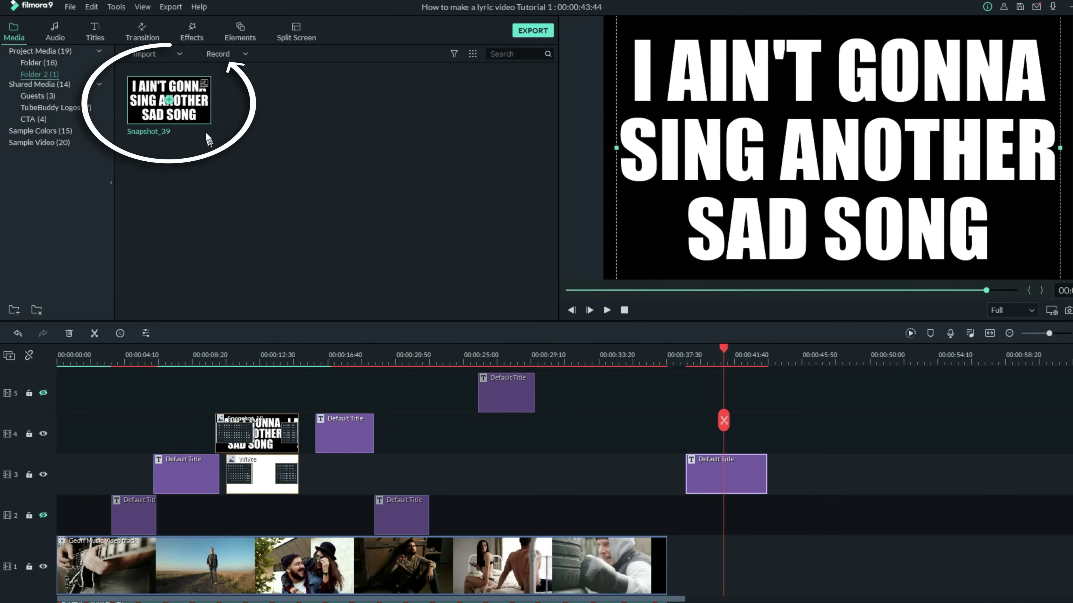
Put Snapshot_39 on track 4 near 00:00:21 and chroma-key out its white SAD SONG text
{"action": "mouse_move", "coordinate": [194, 113]}
{"action": "left_mouse_down"}
{"action": "mouse_move", "coordinate": [302, 212]}
{"action": "mouse_move", "coordinate": [443, 433]}
{"action": "left_mouse_up"}
{"action": "left_click", "coordinate": [439, 365]}
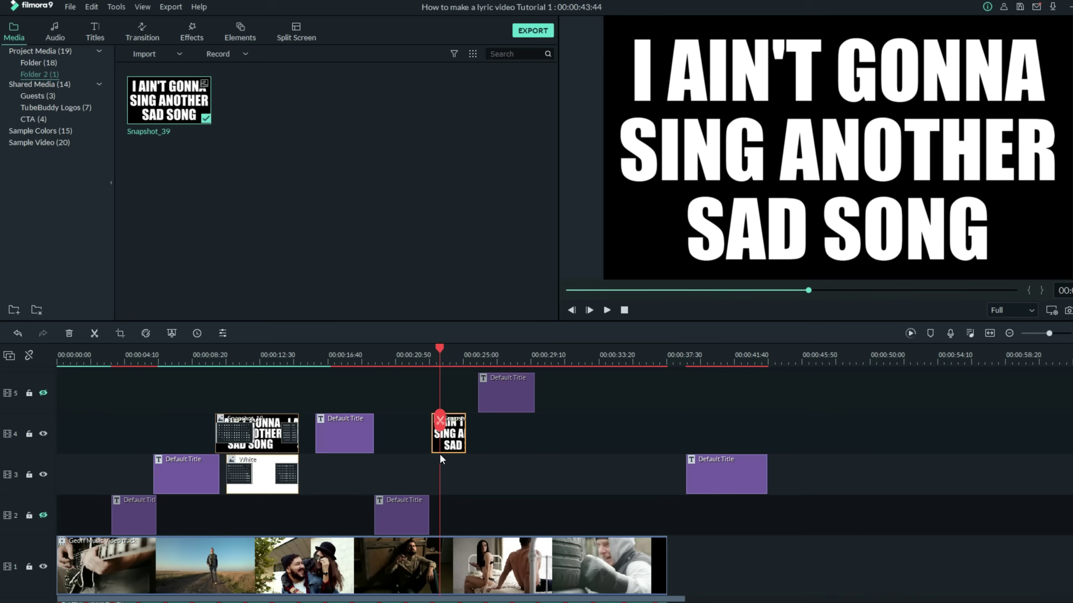
{"action": "double_click", "coordinate": [443, 446]}
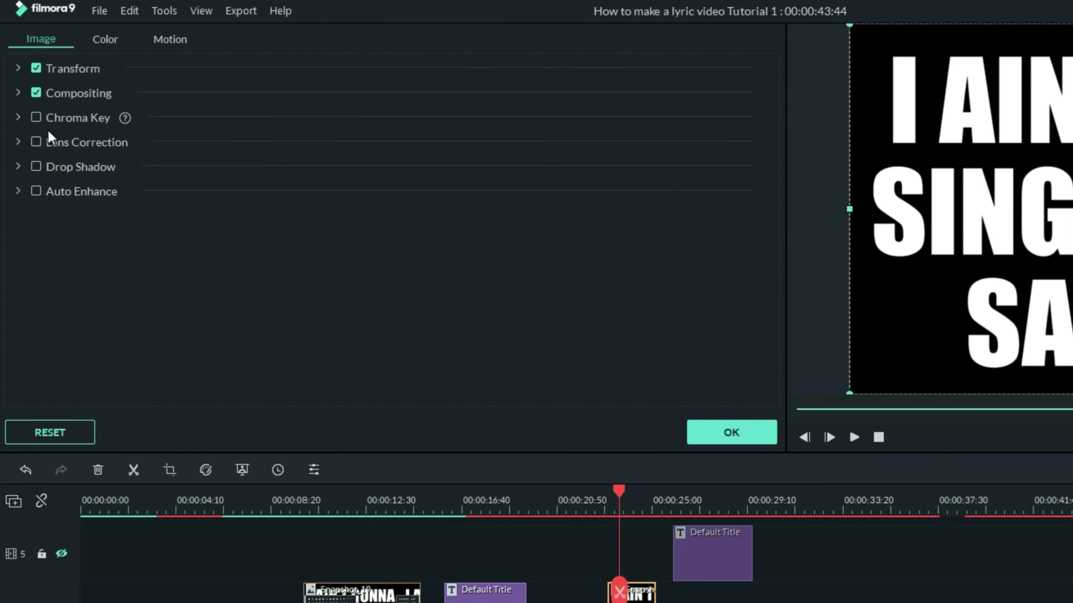
{"action": "left_click", "coordinate": [38, 126]}
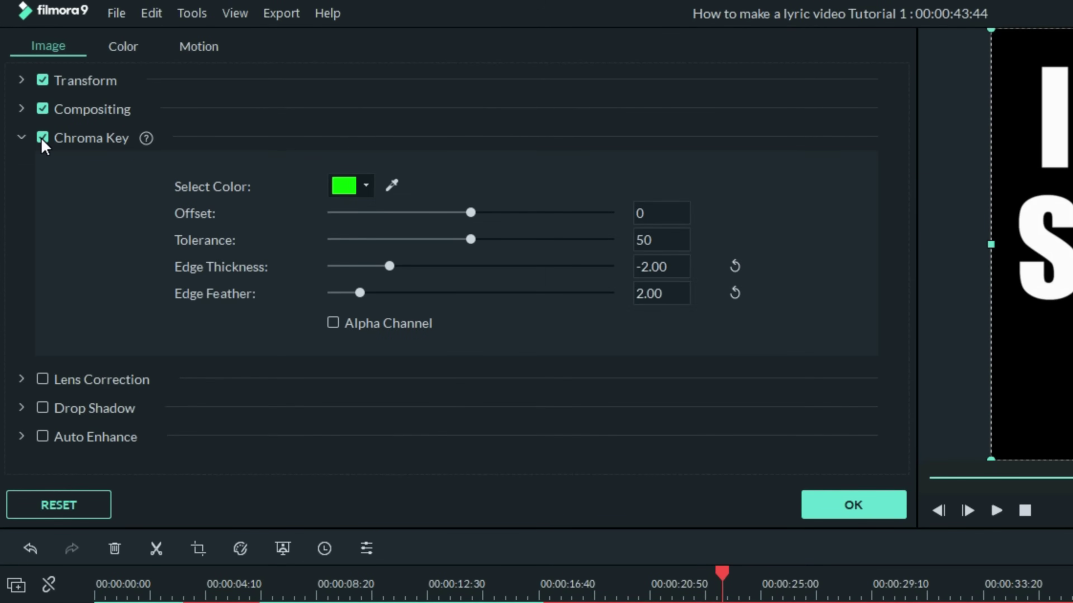
{"action": "left_click", "coordinate": [392, 186]}
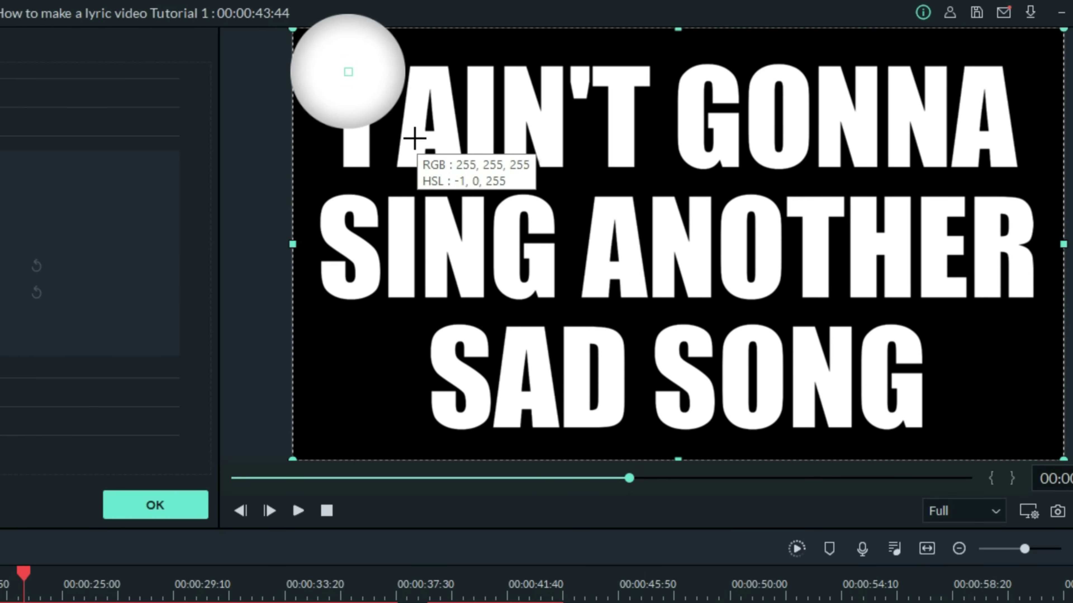
{"action": "left_click", "coordinate": [415, 138]}
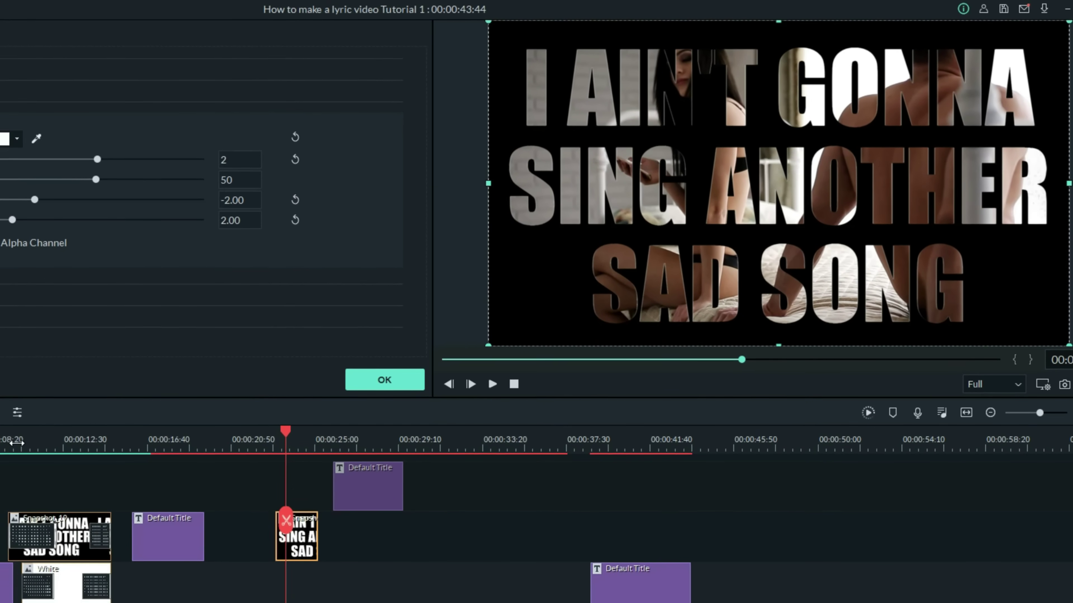
At 00:00:08:20, hide track 4 to compare the footage, then confirm the chroma key settings
{"action": "left_click", "coordinate": [16, 442]}
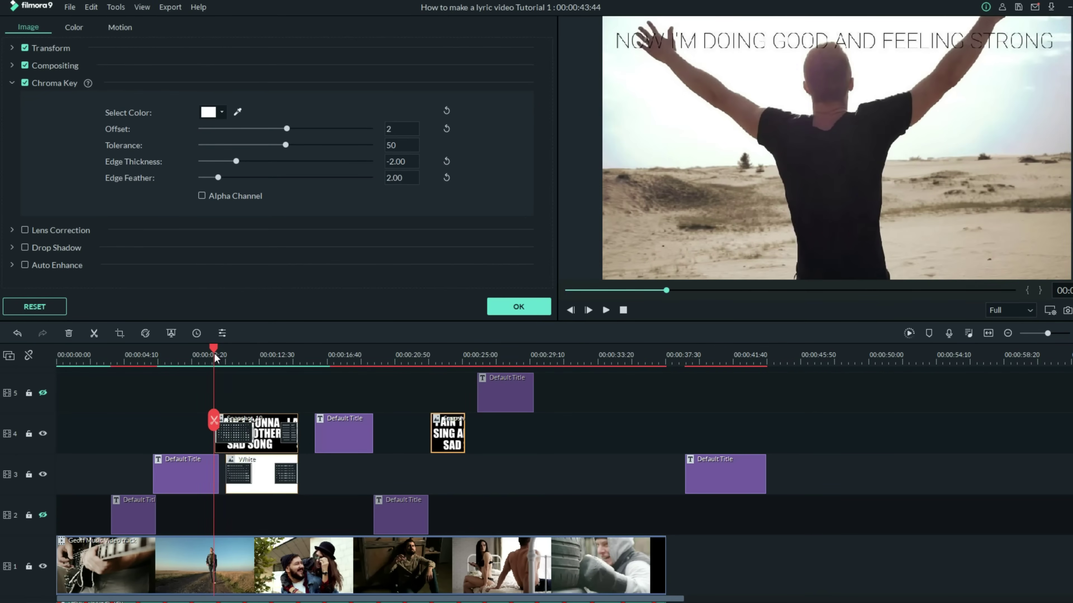
{"action": "left_click_drag", "start_coordinate": [214, 353], "coordinate": [257, 358]}
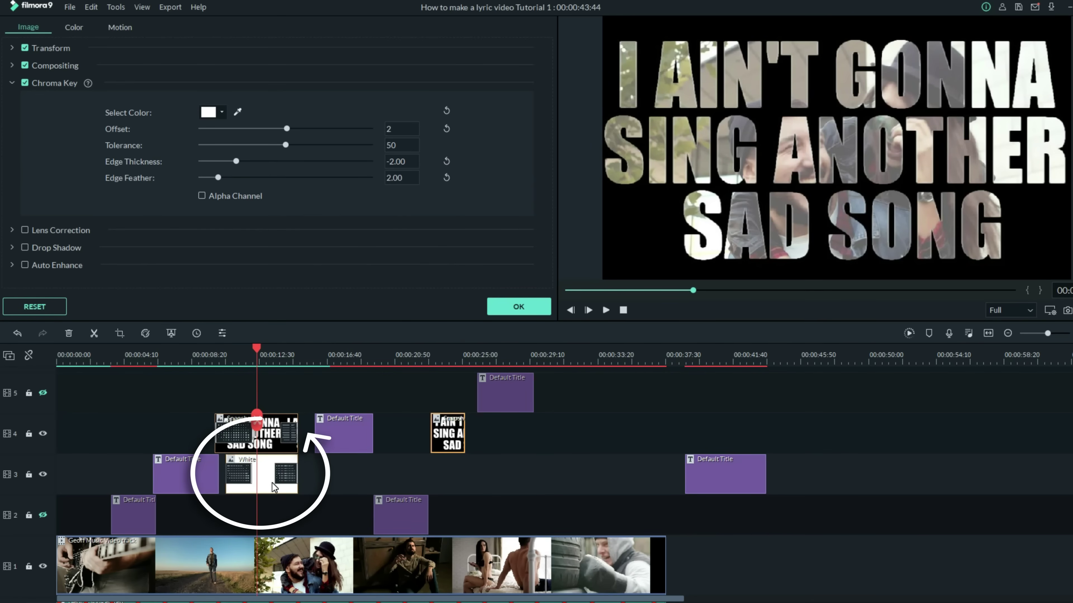
{"action": "left_click", "coordinate": [43, 434]}
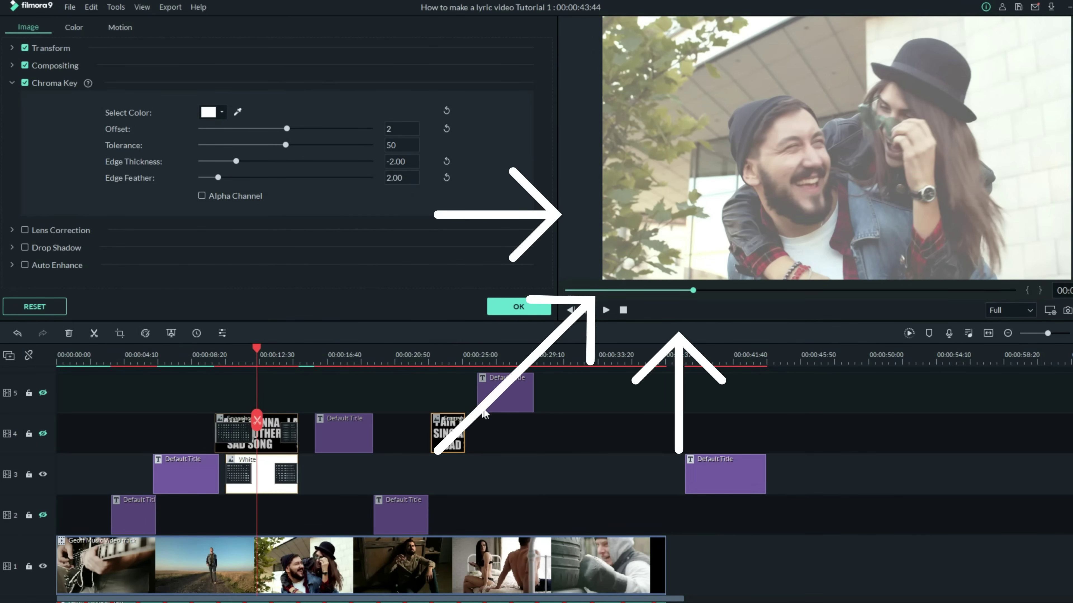
{"action": "left_click", "coordinate": [519, 311]}
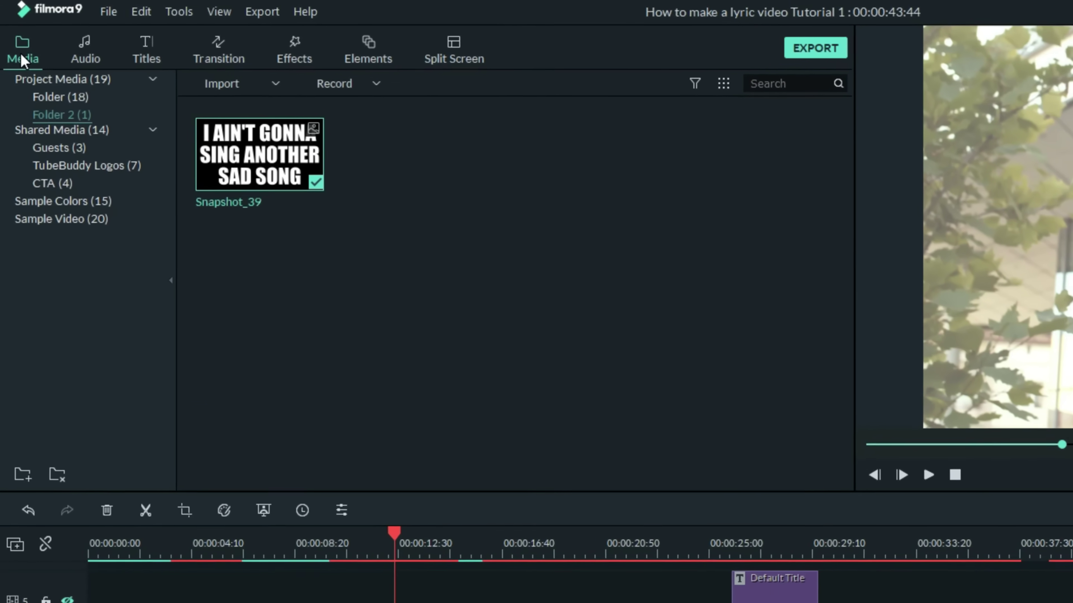
Place the White sample colour clip on track 3 beneath Snapshot_39
{"action": "left_click", "coordinate": [112, 236]}
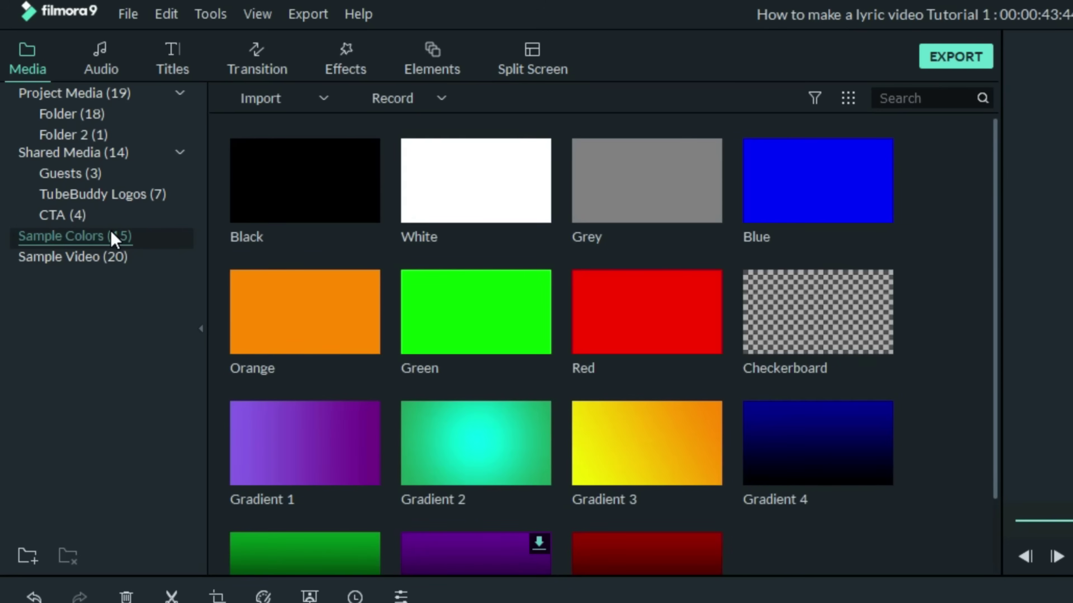
{"action": "left_click_drag", "start_coordinate": [457, 181], "coordinate": [800, 602]}
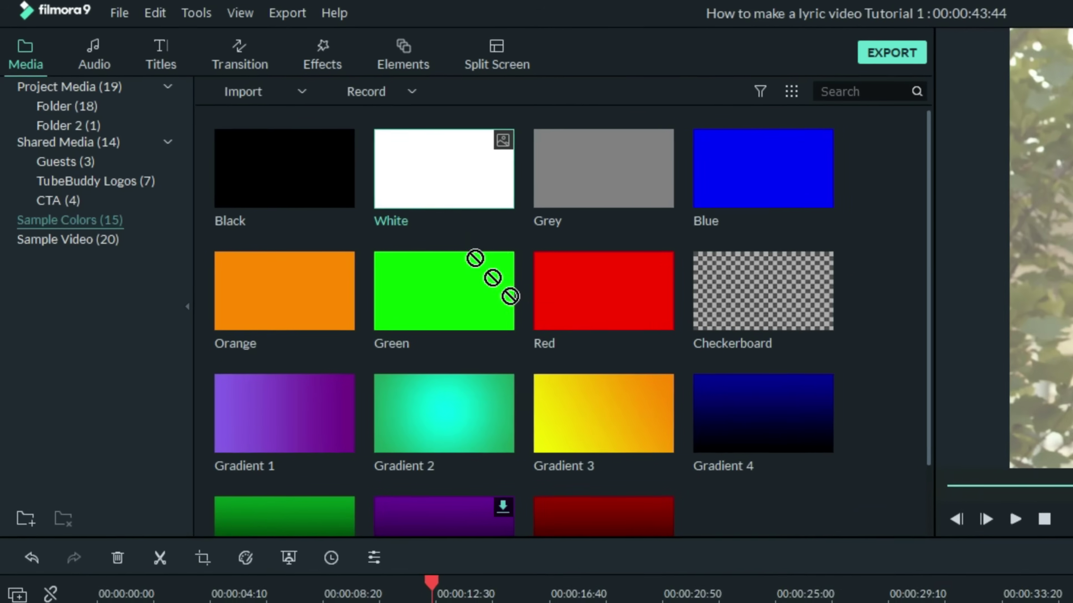
{"action": "left_click_drag", "start_coordinate": [515, 542], "coordinate": [504, 542]}
Lower the White clip's compositing opacity to about 38.62%
{"action": "double_click", "coordinate": [531, 547]}
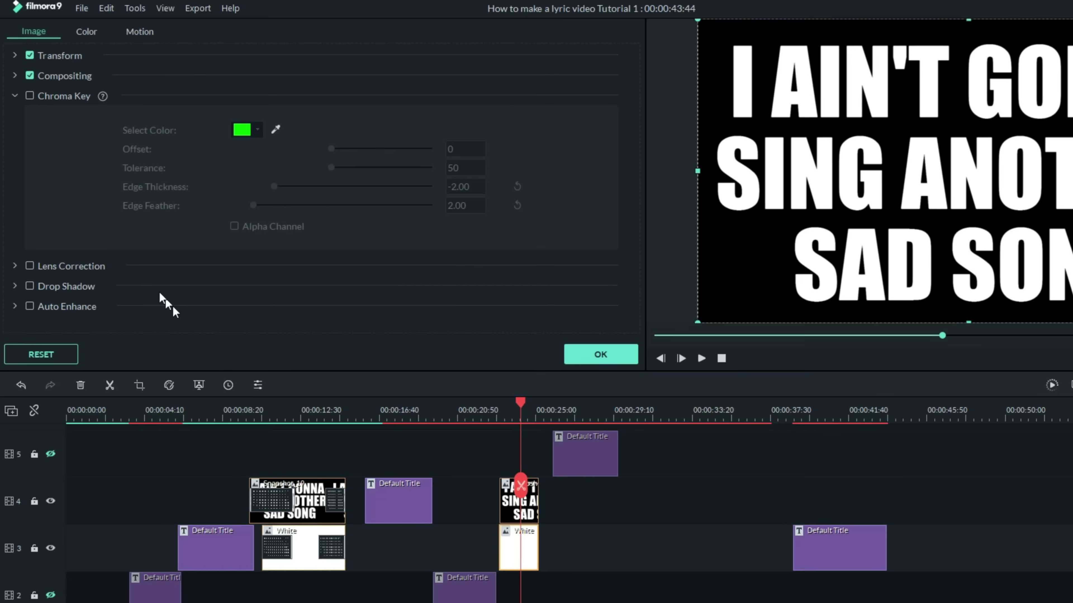
{"action": "left_click", "coordinate": [15, 76]}
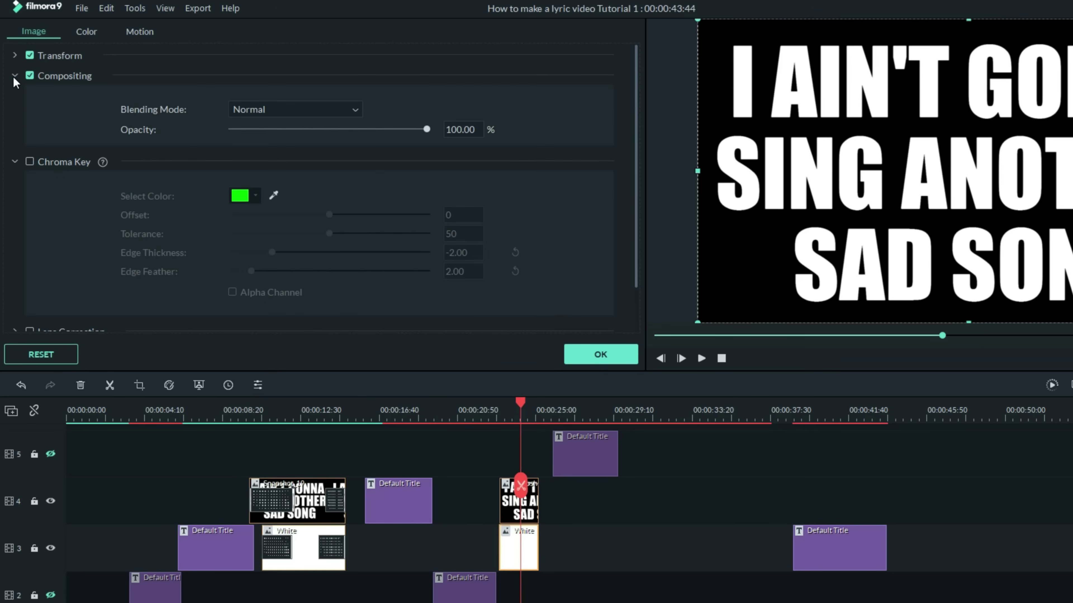
{"action": "left_click_drag", "start_coordinate": [427, 129], "coordinate": [338, 129]}
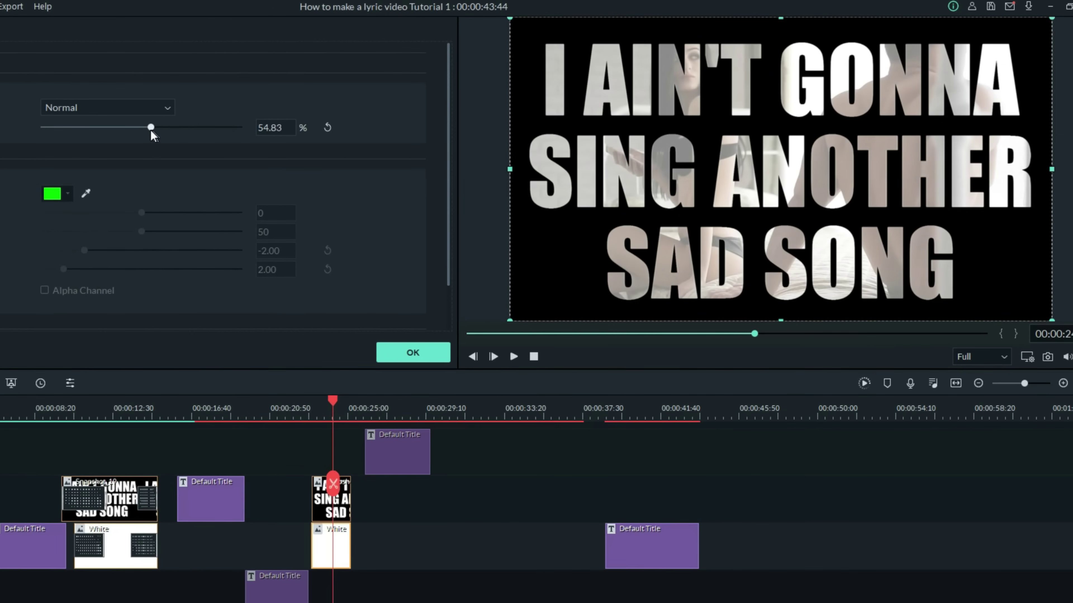
{"action": "left_click_drag", "start_coordinate": [151, 131], "coordinate": [120, 132]}
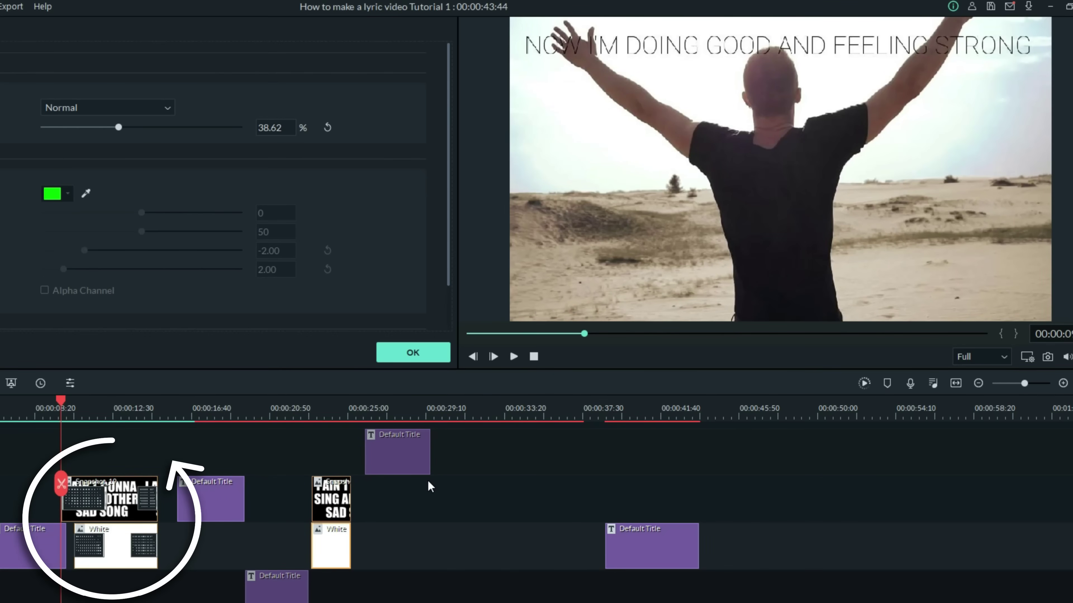
{"action": "left_click", "coordinate": [513, 356]}
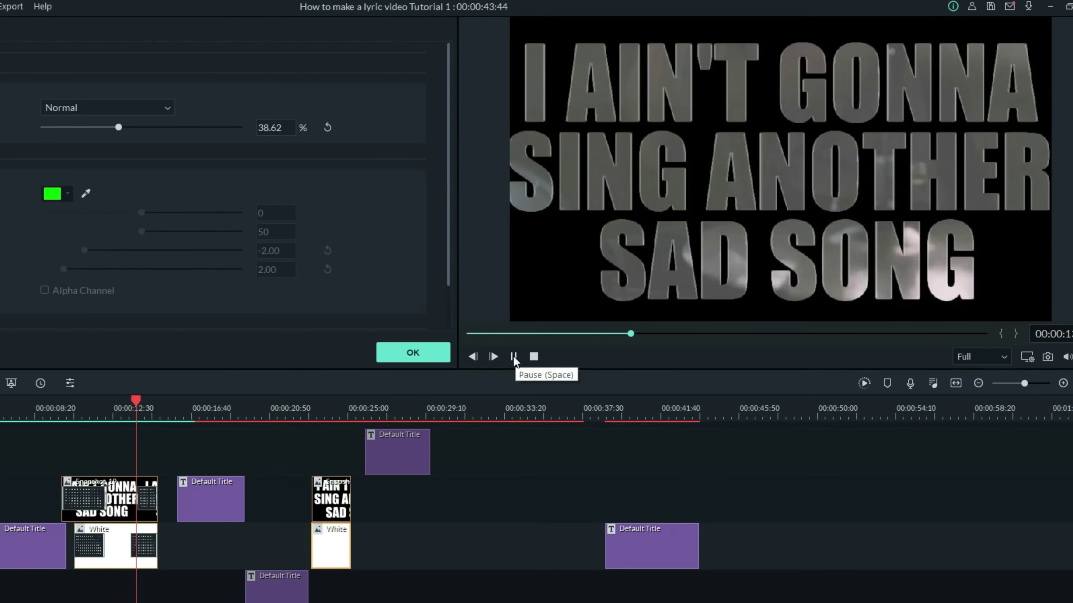
{"action": "left_click", "coordinate": [514, 356]}
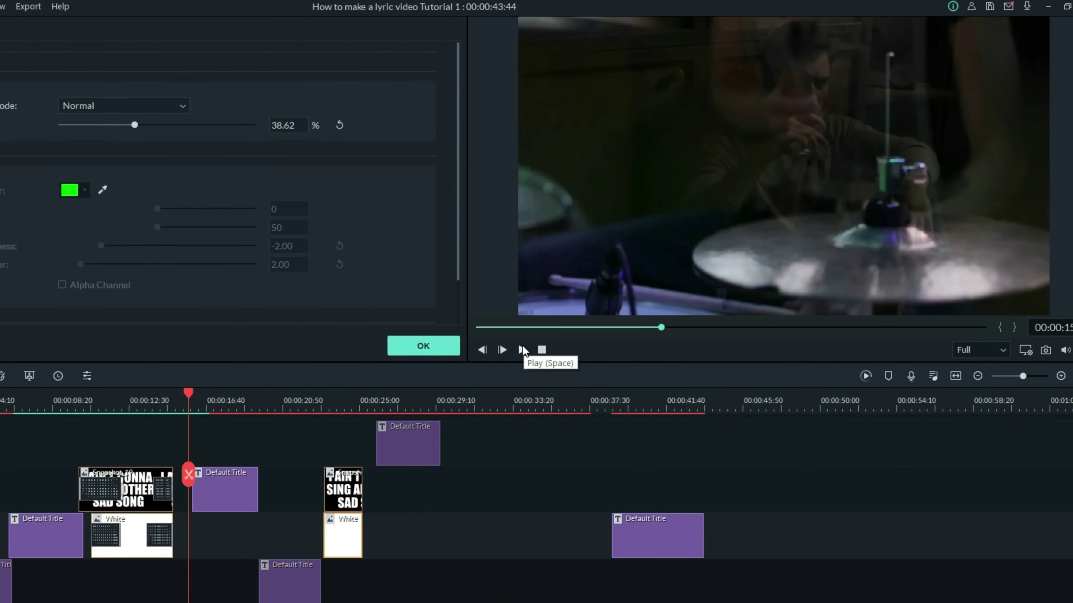